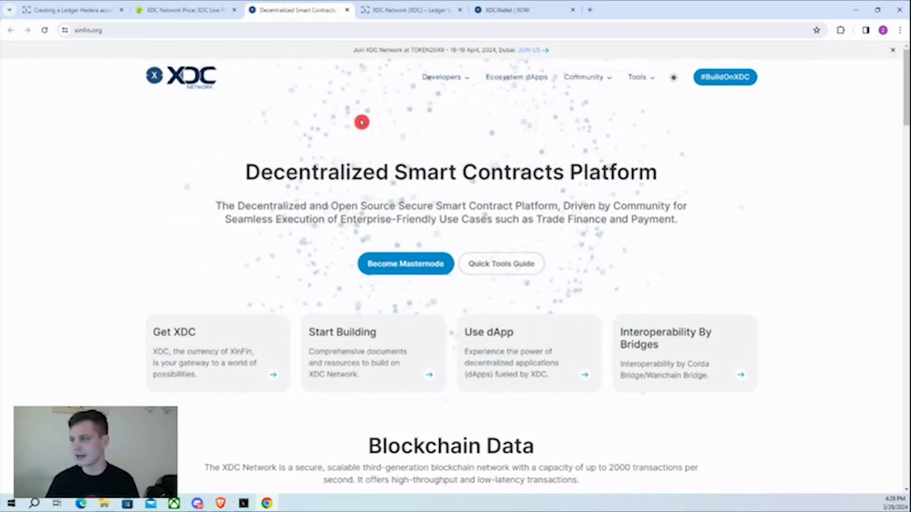
# Switch to the 'XDC Network (XDC) – Ledger' article and read through its install steps
pyautogui.click(385, 7)
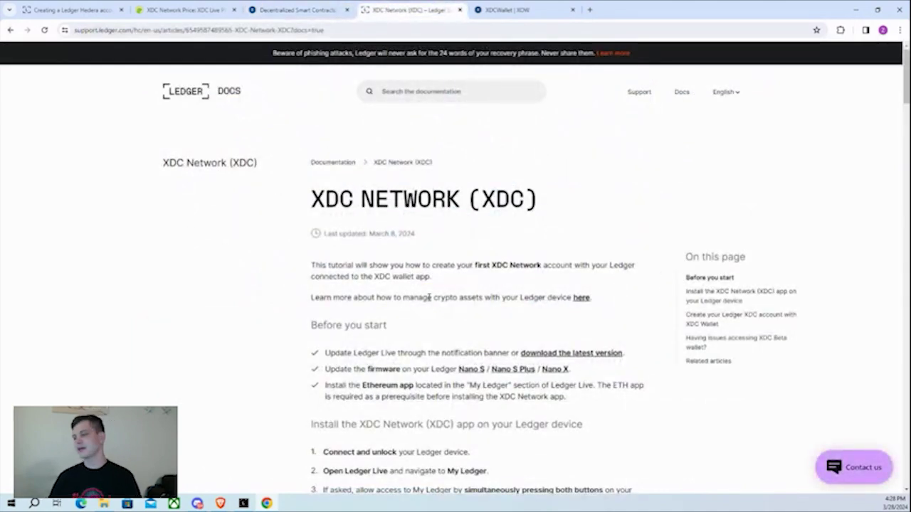
pyautogui.scroll(-3, 430, 299)
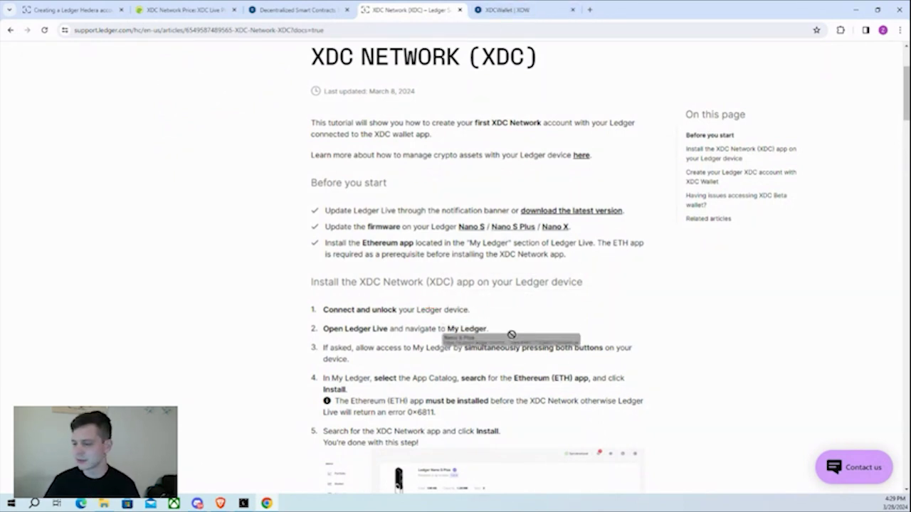
pyautogui.moveTo(507, 430); pyautogui.dragTo(393, 134)
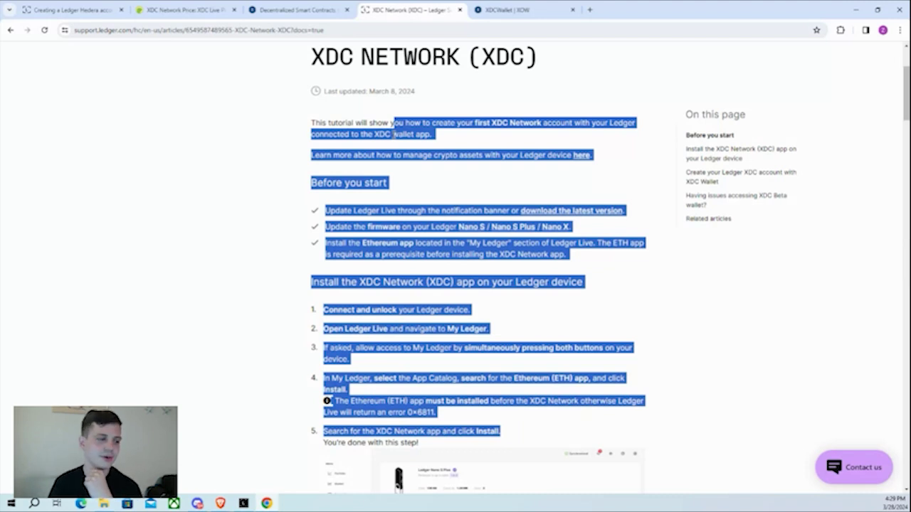
pyautogui.click(424, 276)
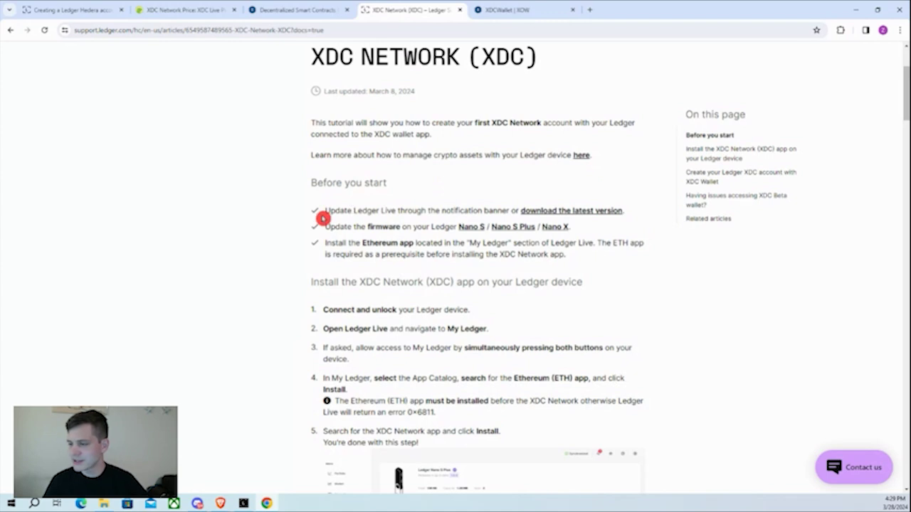
# Highlight the prerequisites (Ledger Live update, firmware update, Ethereum app), then step 4 on installing Ethereum
pyautogui.moveTo(324, 211); pyautogui.dragTo(628, 218)
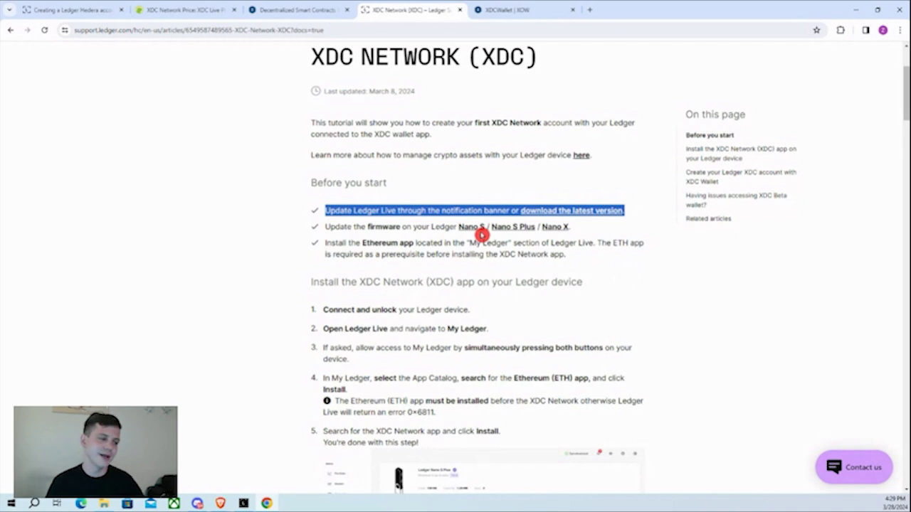
pyautogui.moveTo(336, 229)
pyautogui.mouseDown()
pyautogui.moveTo(574, 233)
pyautogui.moveTo(330, 239)
pyautogui.mouseUp()
pyautogui.click(340, 253)
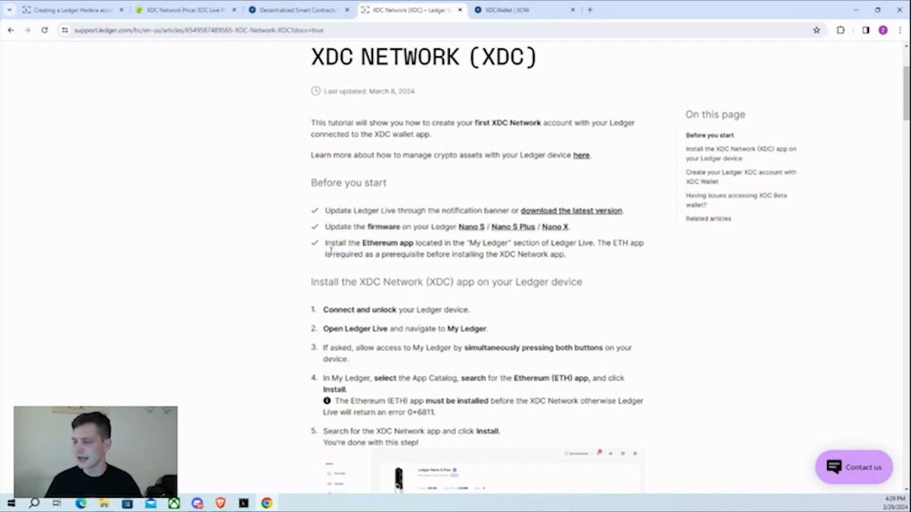
pyautogui.moveTo(326, 242); pyautogui.dragTo(575, 278)
pyautogui.click(575, 278)
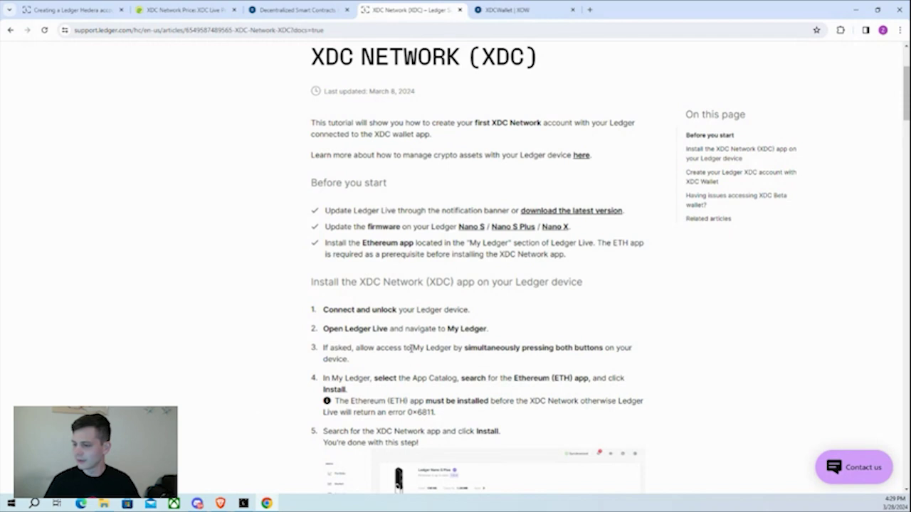
pyautogui.scroll(-2, 410, 348)
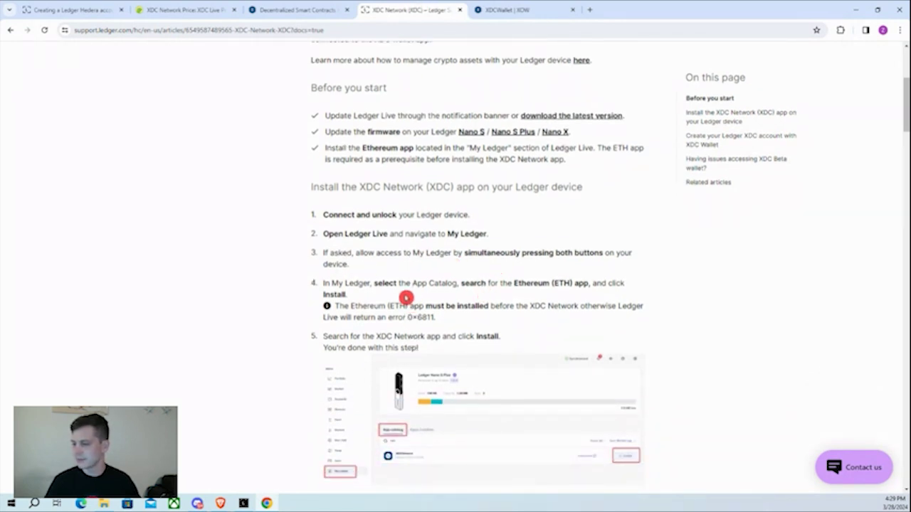
pyautogui.moveTo(327, 283); pyautogui.dragTo(632, 297)
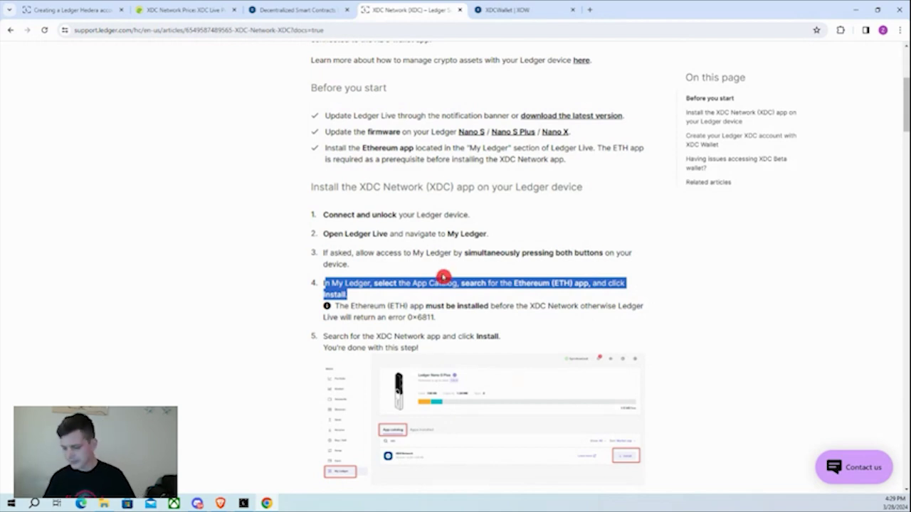
# In maximized Ledger Live, search the app catalog for 'xdc' to confirm XDC Network 1.10.4 is installed
pyautogui.click(245, 503)
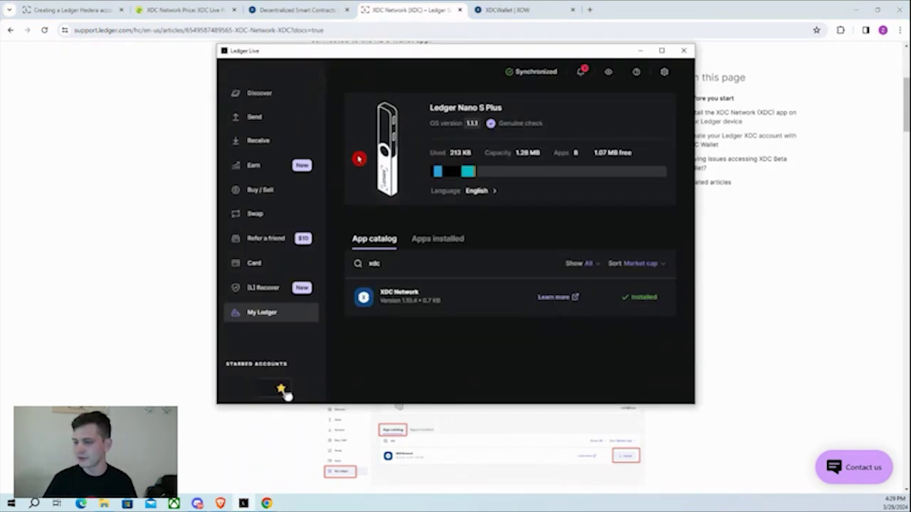
pyautogui.press('BackSpace')
pyautogui.press('BackSpace')
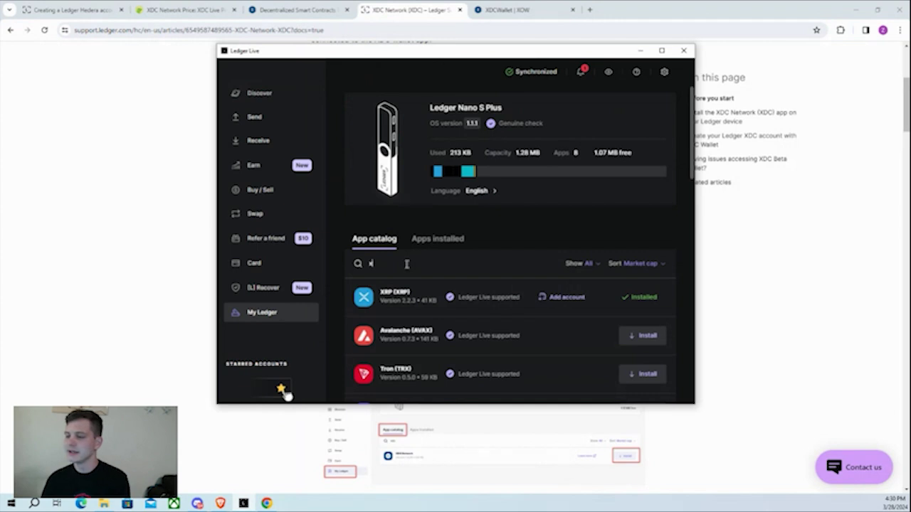
pyautogui.press('BackSpace')
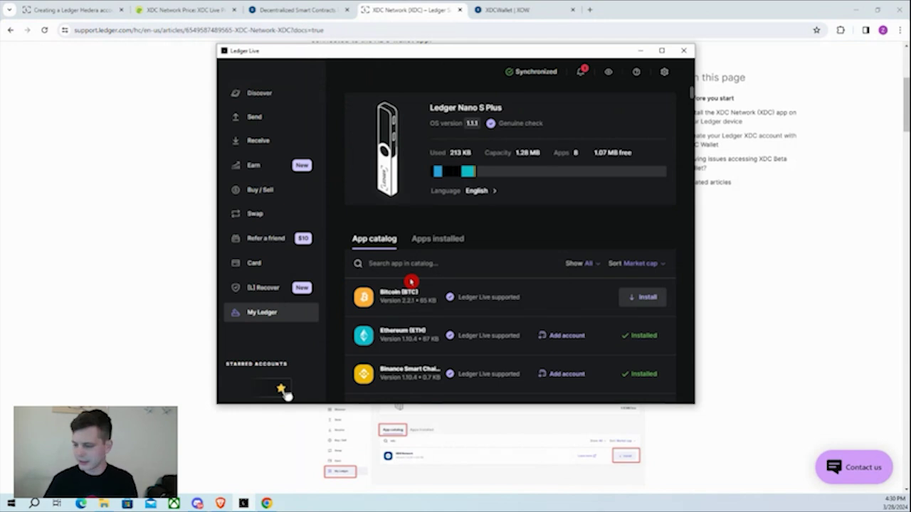
pyautogui.scroll(-1, 420, 299)
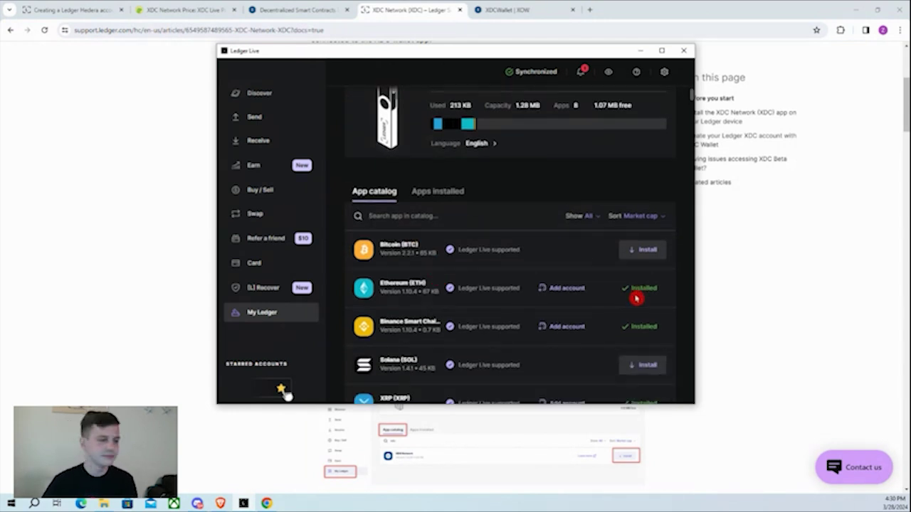
pyautogui.click(661, 51)
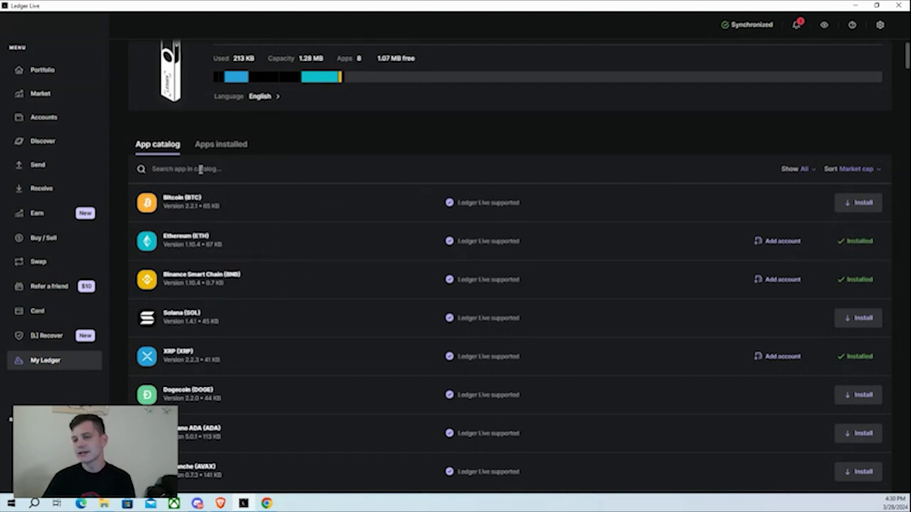
pyautogui.click(200, 169)
pyautogui.write('xdc')
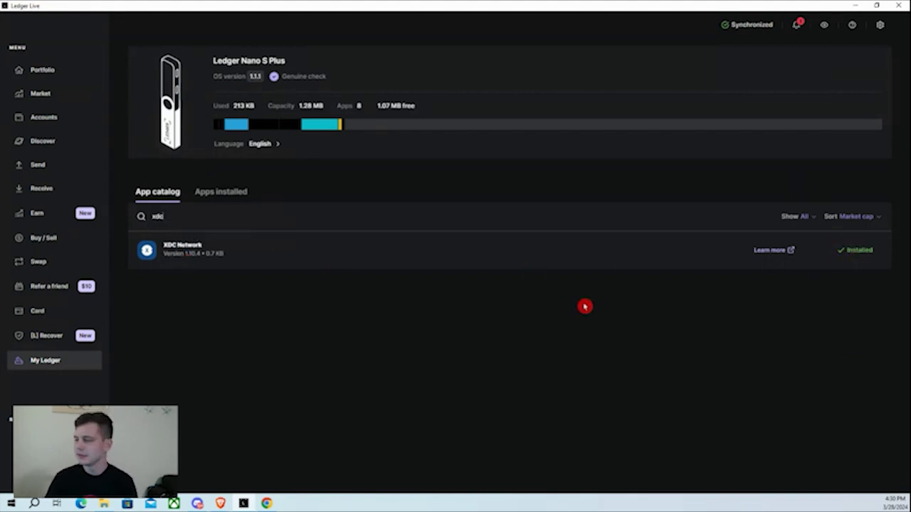
pyautogui.click(771, 251)
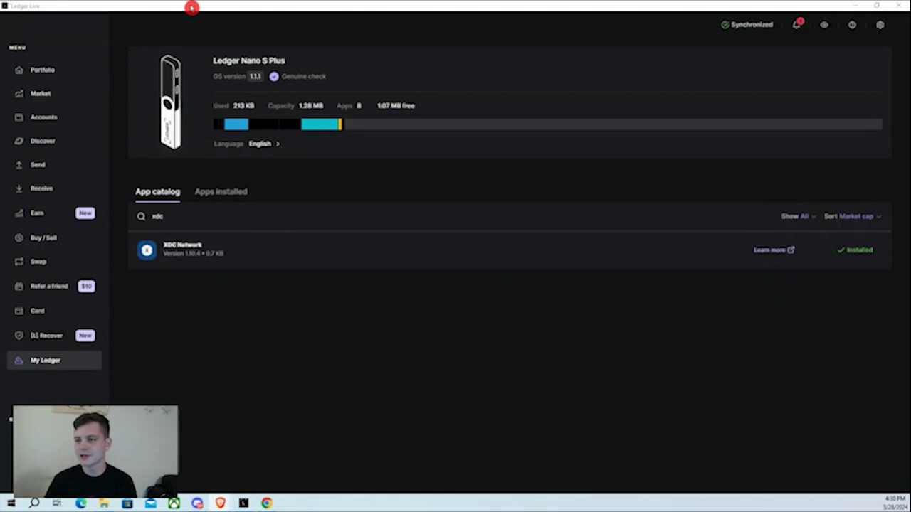
# Shrink Ledger Live back to a smaller window and bring the XDC support article to the front
pyautogui.moveTo(191, 6); pyautogui.dragTo(234, 107)
pyautogui.click(738, 247)
pyautogui.scroll(3, 346, 263)
pyautogui.scroll(-2, 349, 261)
pyautogui.scroll(-2, 361, 277)
pyautogui.scroll(3, 416, 287)
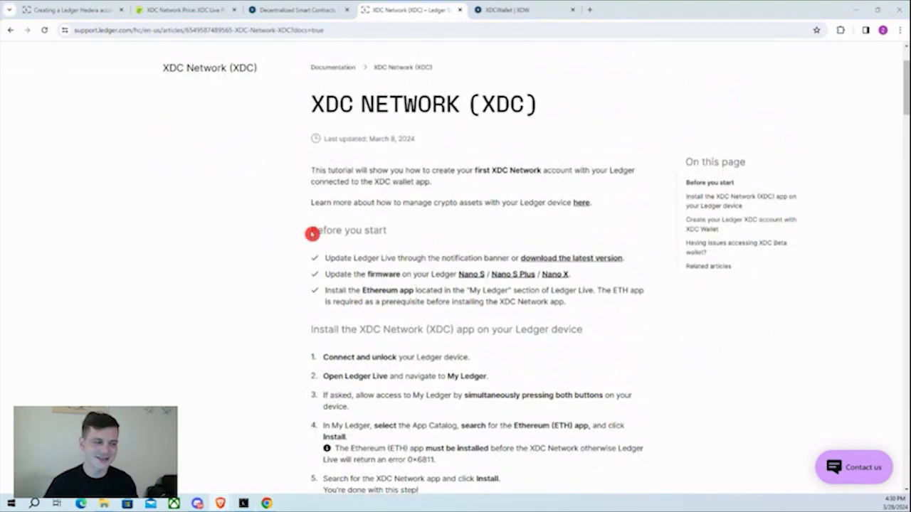
# Read steps 1–2 (connect device, open My Ledger), briefly checking Ledger Live alongside
pyautogui.scroll(-1, 283, 275)
pyautogui.scroll(-3, 284, 275)
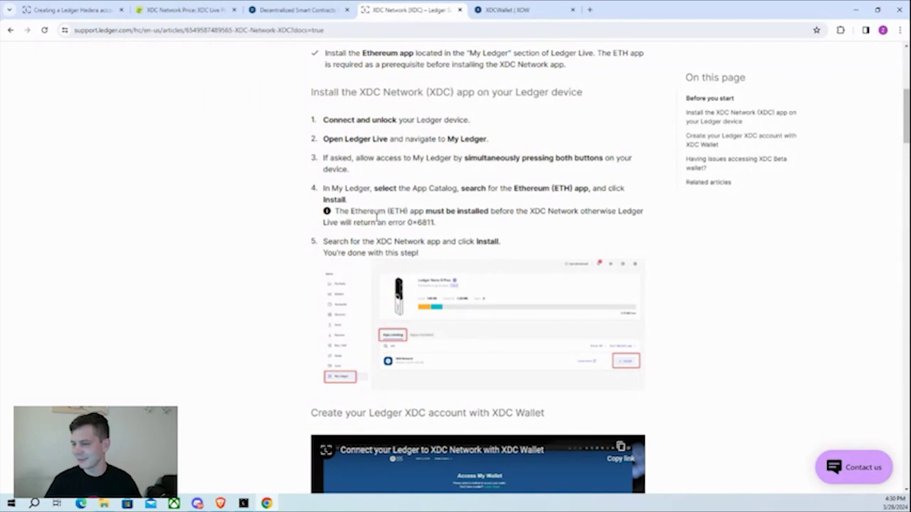
pyautogui.moveTo(332, 120); pyautogui.dragTo(494, 133)
pyautogui.moveTo(324, 139); pyautogui.dragTo(492, 141)
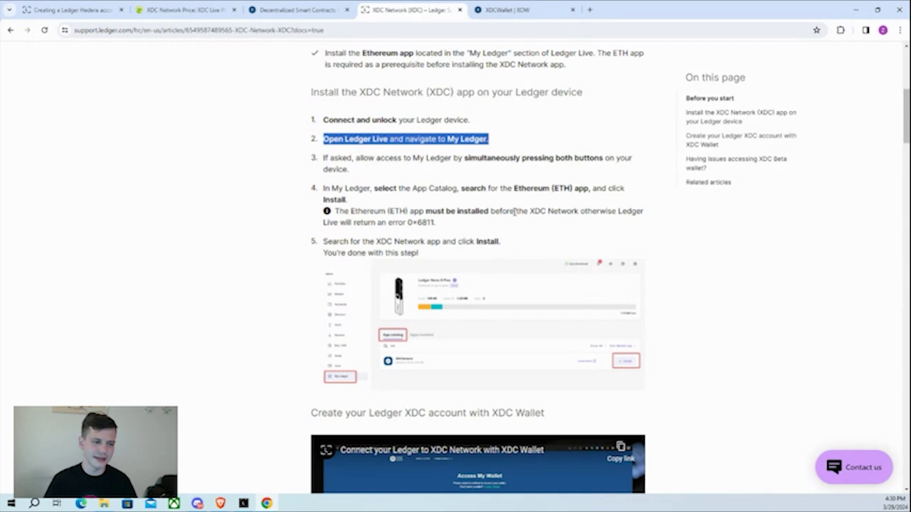
pyautogui.click(243, 503)
pyautogui.scroll(-3, 93, 284)
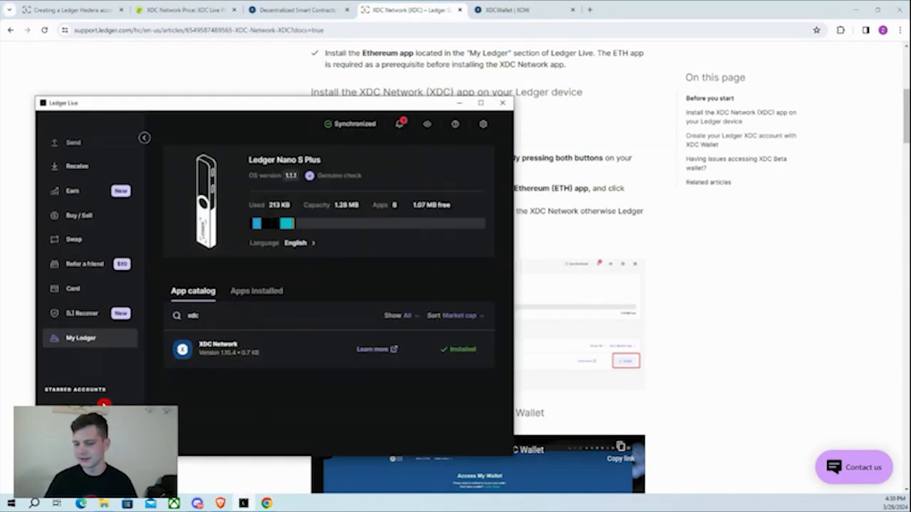
pyautogui.click(759, 307)
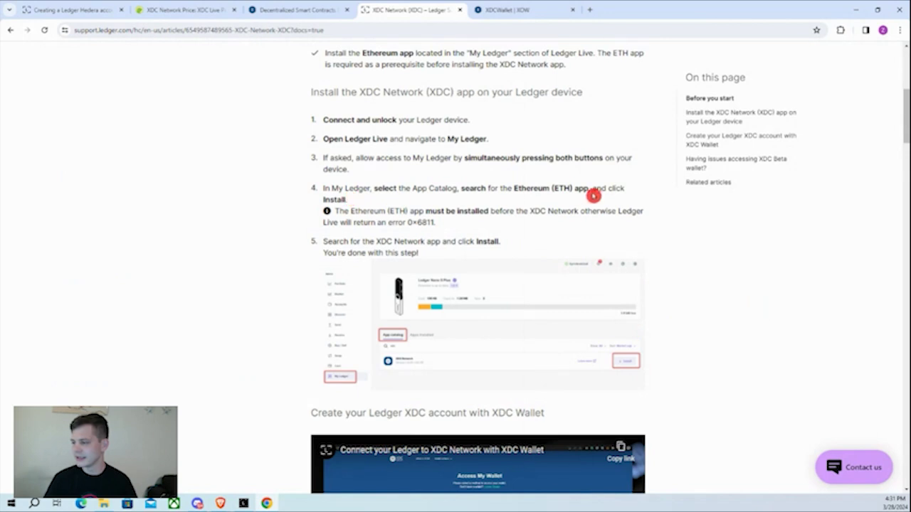
# Review steps 4–5 (Ethereum then XDC Network app), then reach the 'Create your Ledger XDC account with XDC Wallet' section
pyautogui.moveTo(508, 187); pyautogui.dragTo(625, 190)
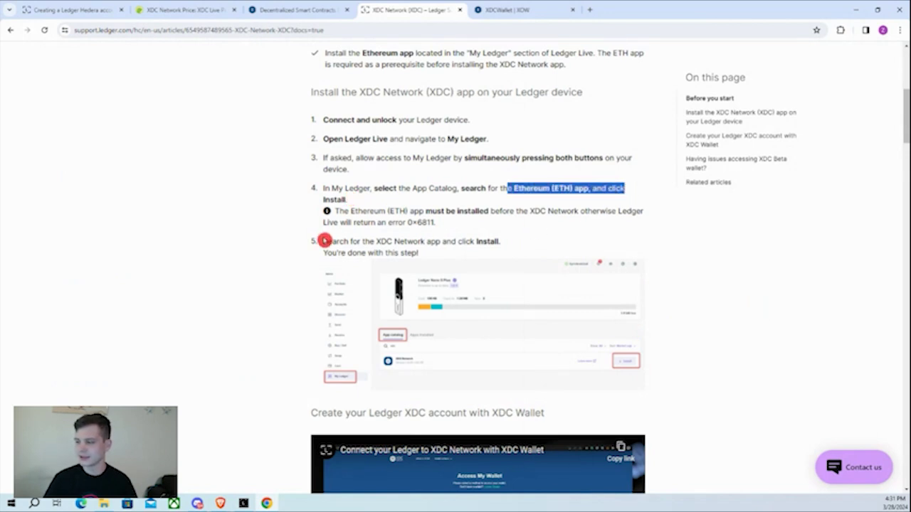
pyautogui.moveTo(337, 242); pyautogui.dragTo(515, 246)
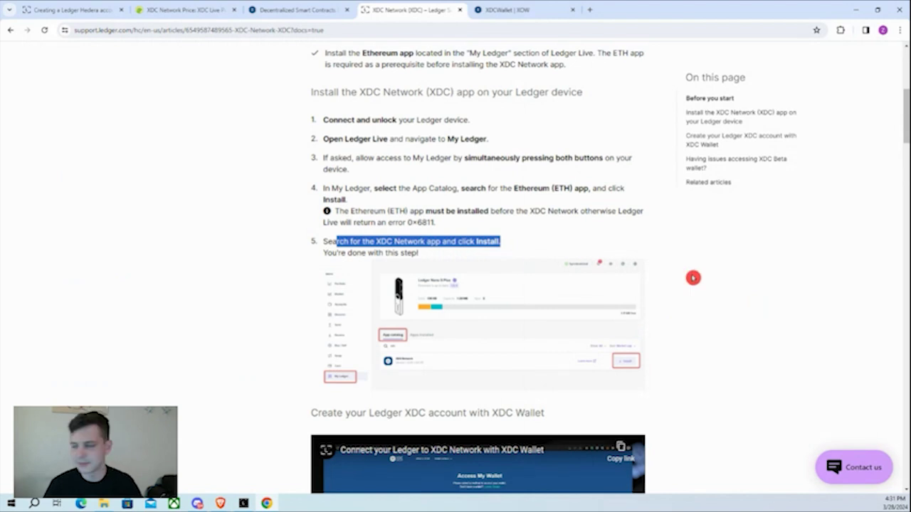
pyautogui.click(646, 283)
pyautogui.scroll(-1, 320, 235)
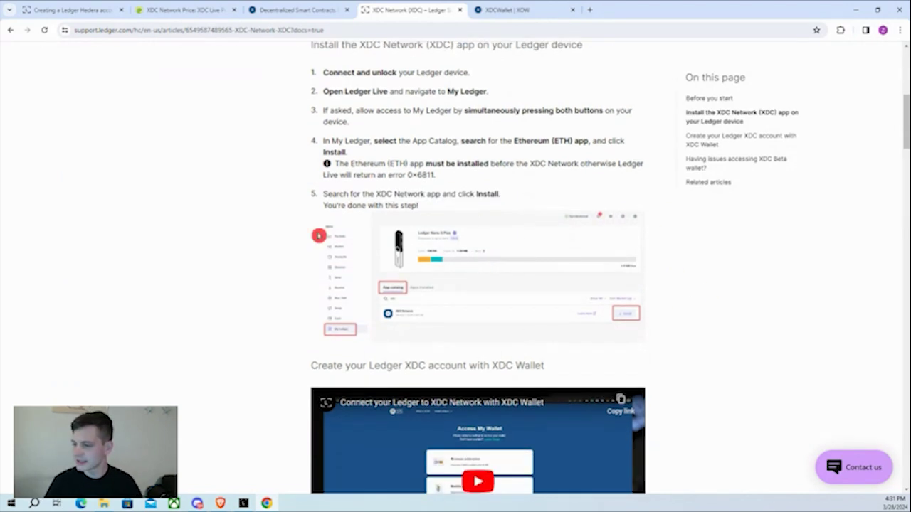
pyautogui.scroll(-2, 306, 226)
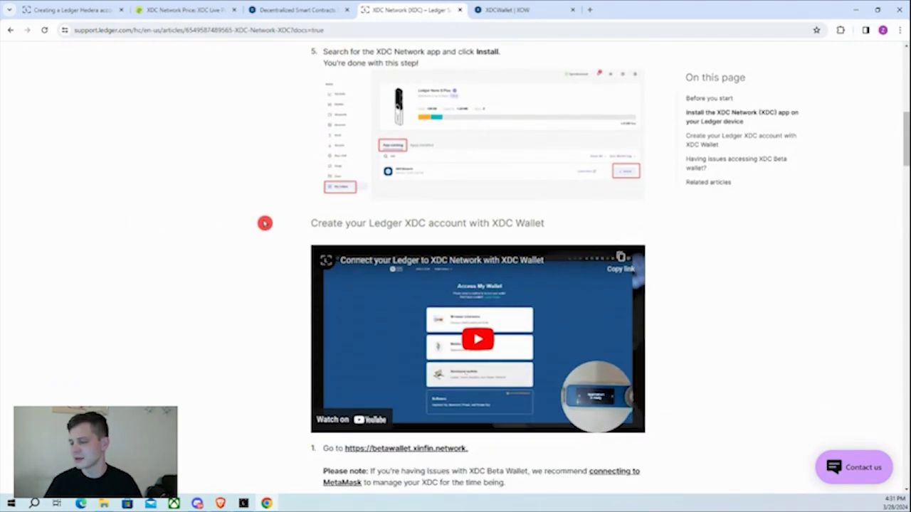
pyautogui.scroll(-2, 265, 223)
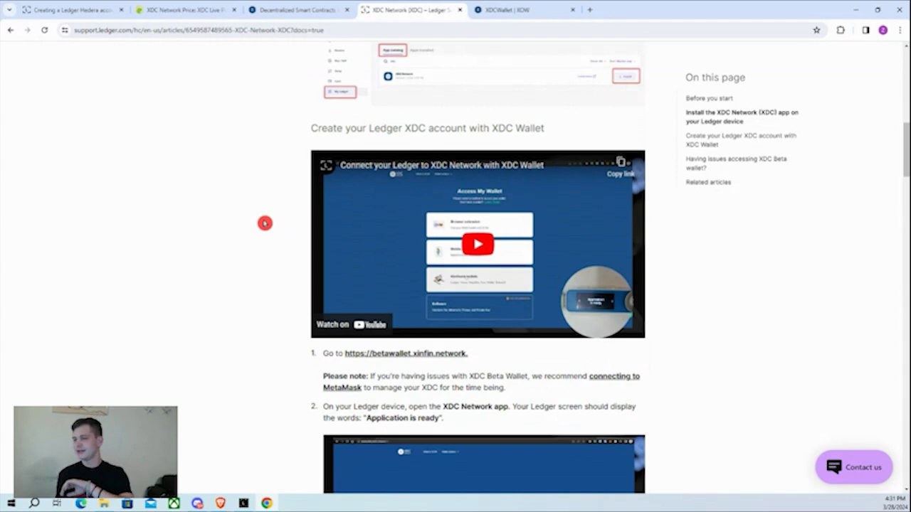
pyautogui.moveTo(318, 129); pyautogui.dragTo(554, 137)
pyautogui.click(573, 131)
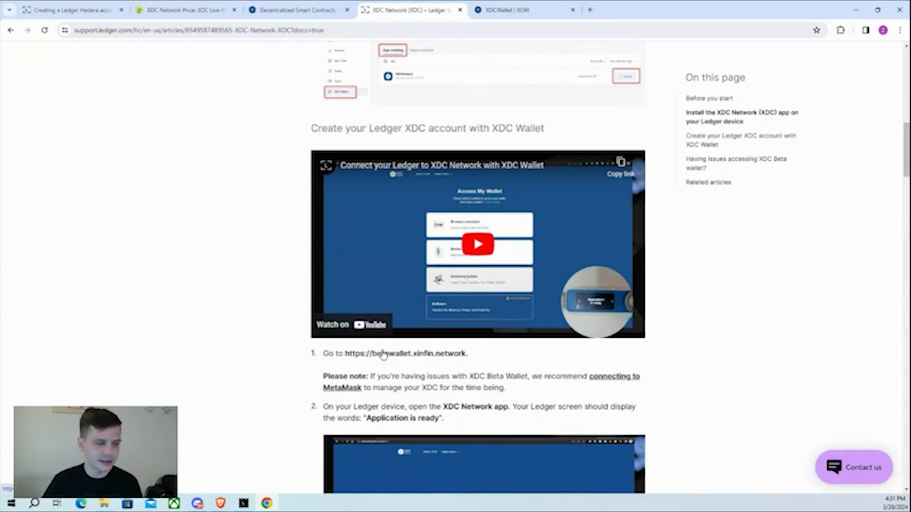
# Read step 2 of the XDC Wallet guide about opening the device app, then the following steps
pyautogui.click(519, 7)
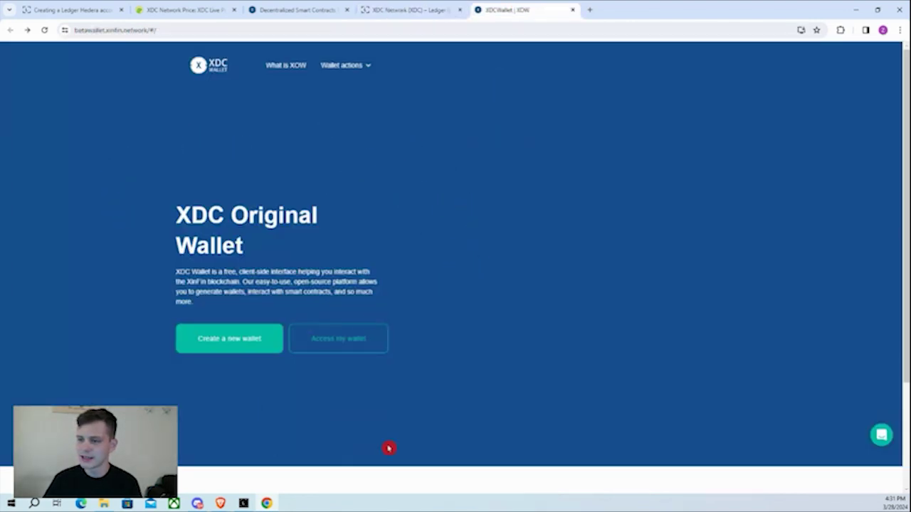
pyautogui.click(415, 8)
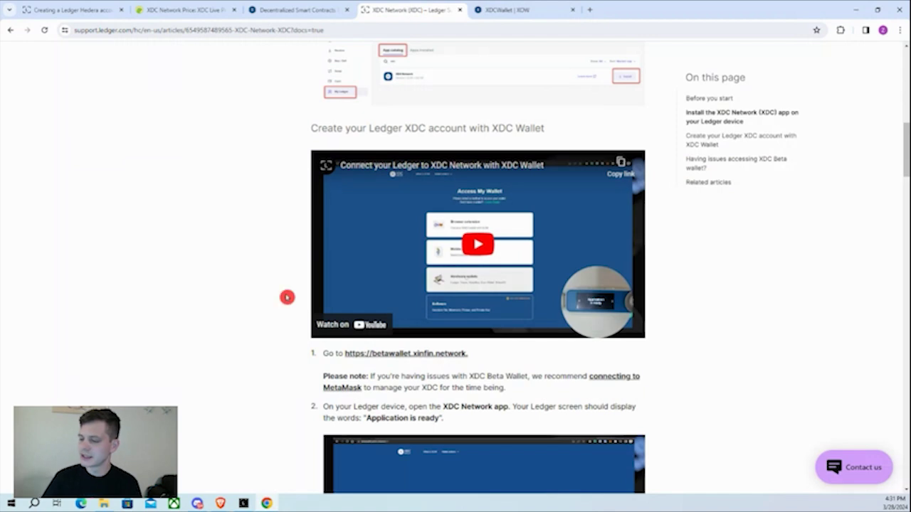
pyautogui.scroll(-2, 290, 301)
pyautogui.moveTo(443, 323); pyautogui.dragTo(321, 313)
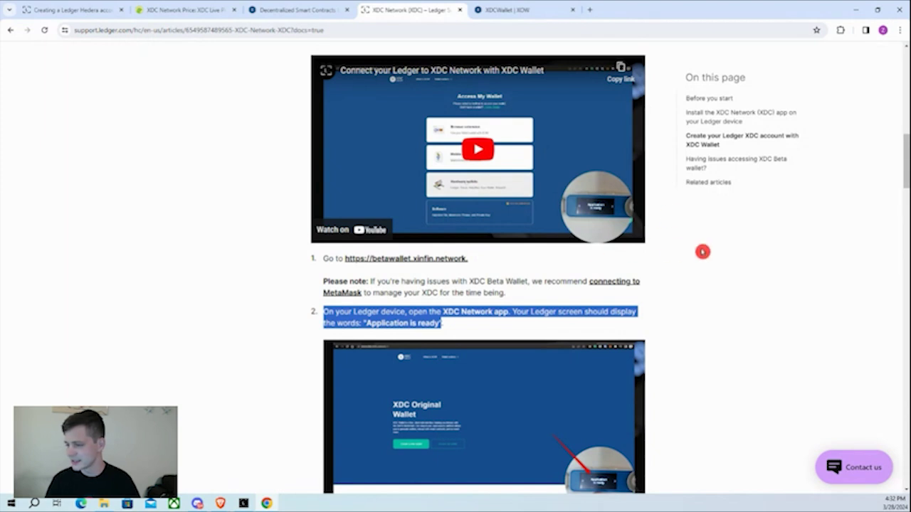
pyautogui.click(675, 263)
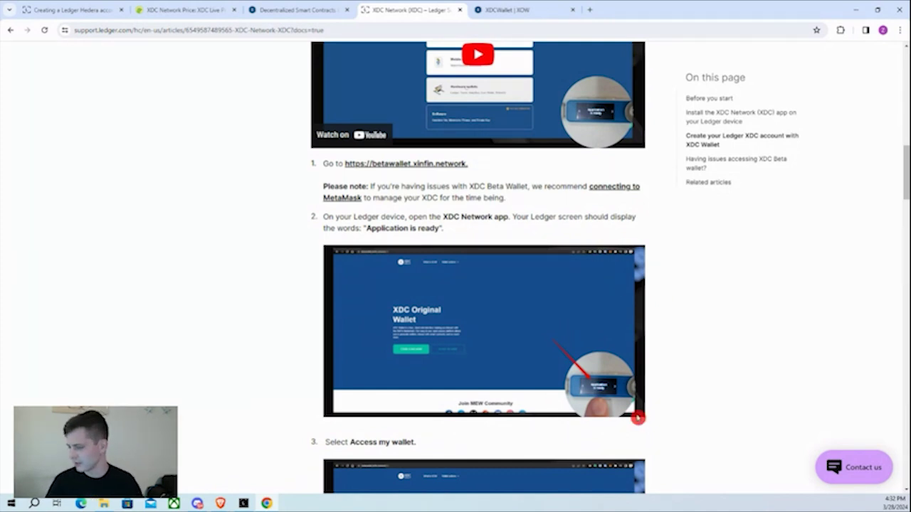
pyautogui.scroll(-2, 688, 306)
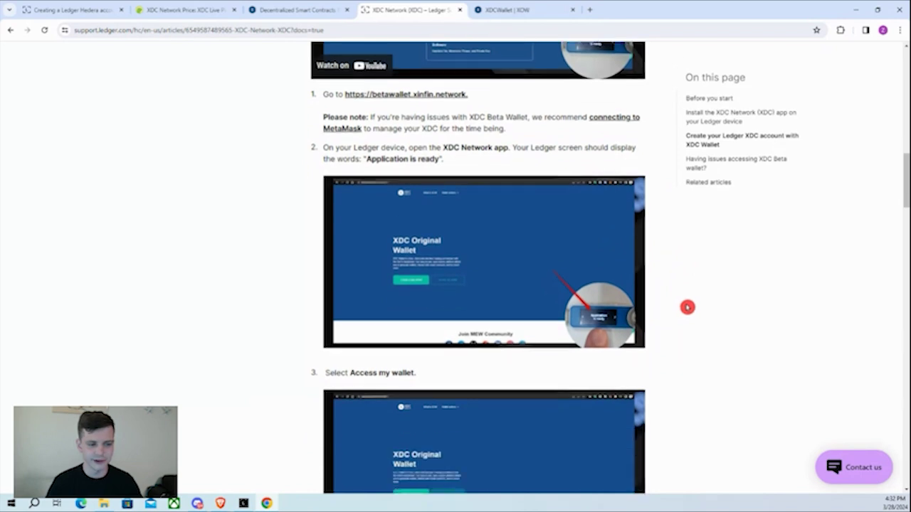
pyautogui.scroll(-1, 688, 307)
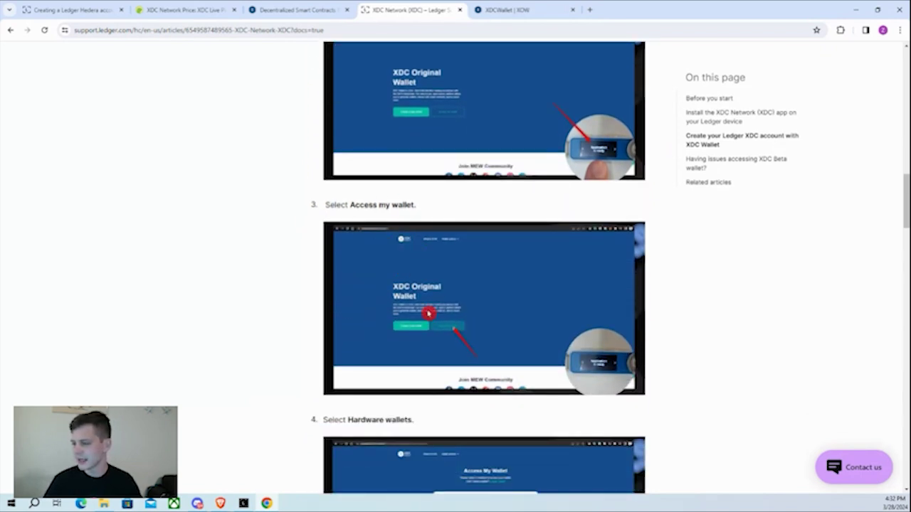
pyautogui.scroll(-1, 425, 261)
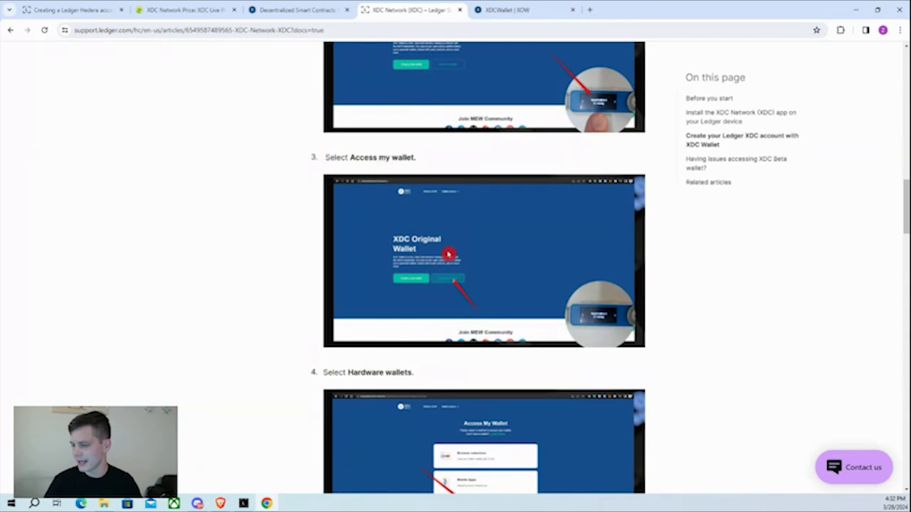
# In the XDC Wallet tab, go to Access my wallet and choose Hardware wallets
pyautogui.click(520, 10)
pyautogui.click(334, 340)
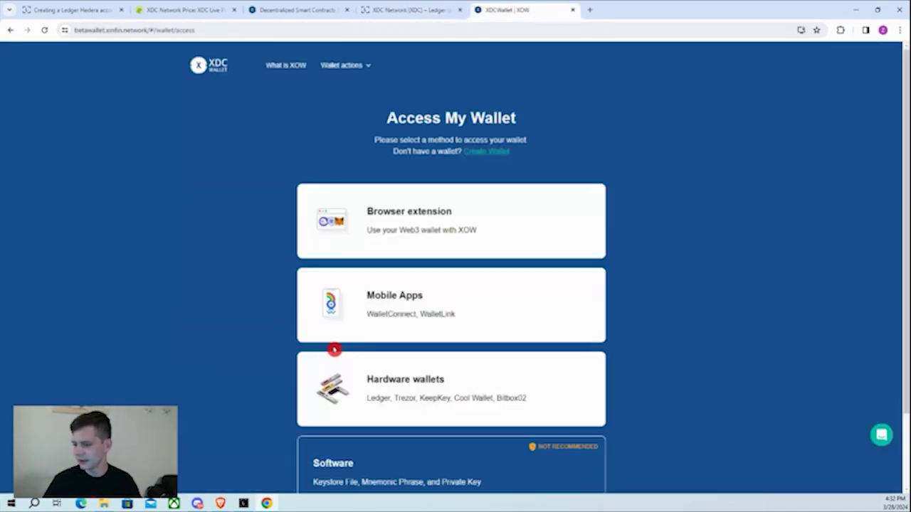
pyautogui.scroll(-2, 258, 245)
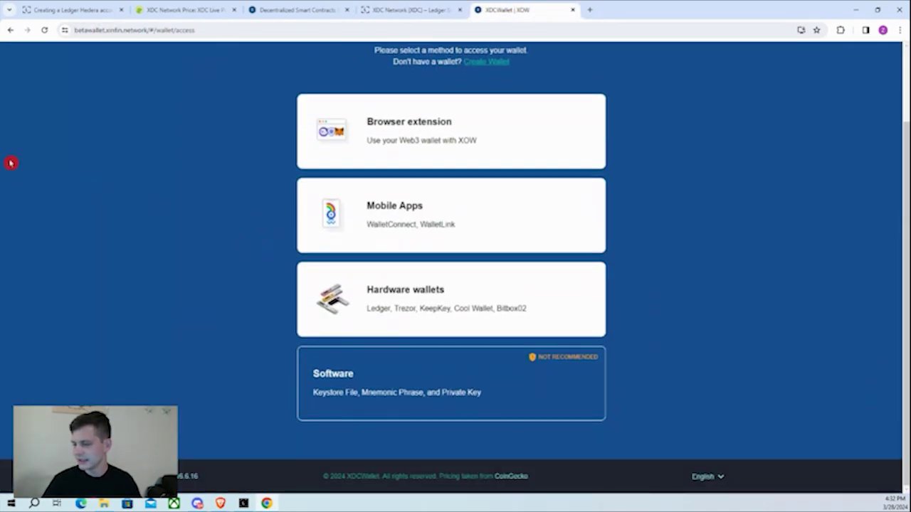
pyautogui.click(449, 288)
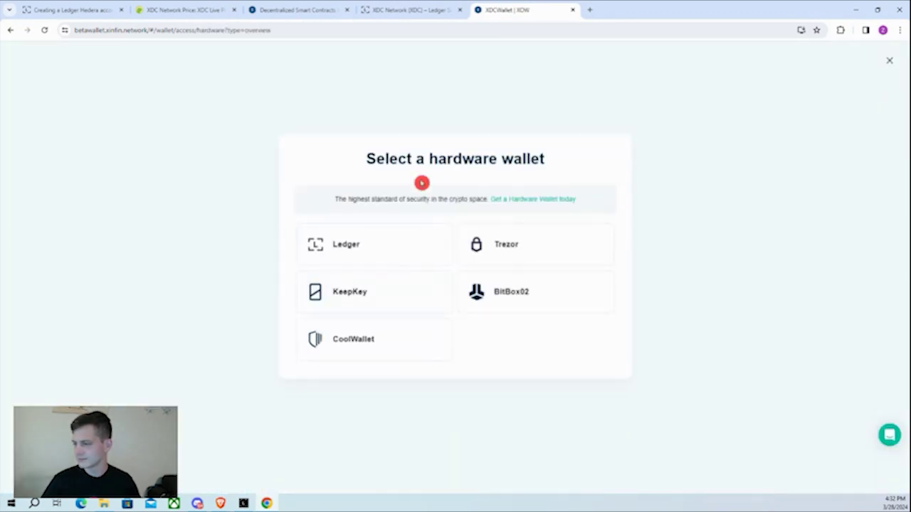
# Pick Ledger as the hardware wallet and check guide steps 5–7 before returning
pyautogui.click(386, 245)
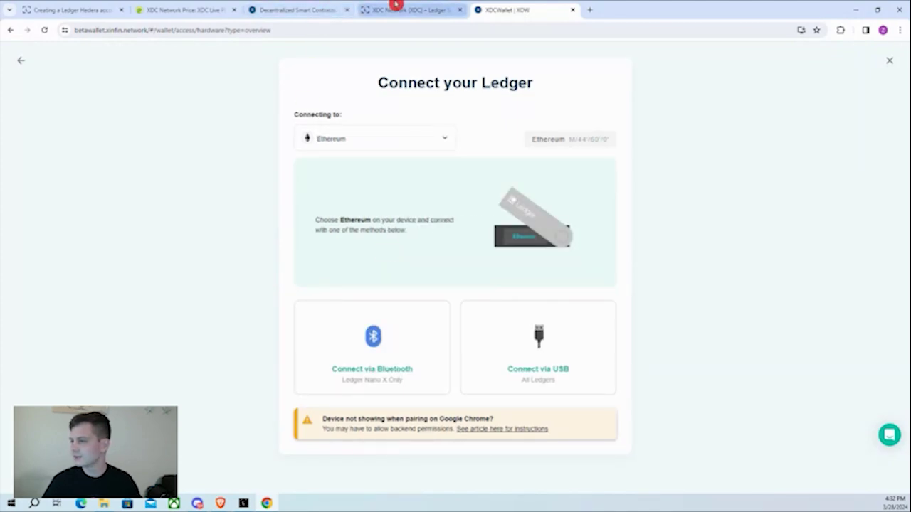
pyautogui.click(396, 7)
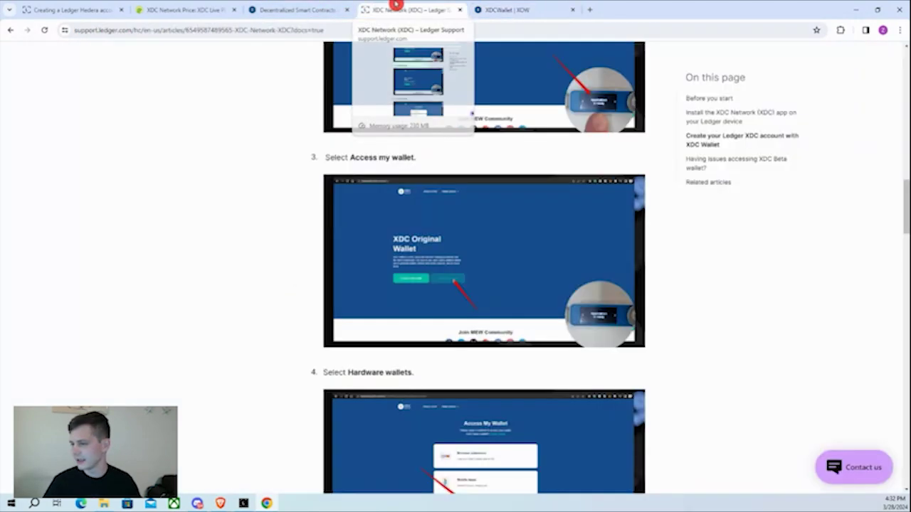
pyautogui.scroll(-3, 274, 224)
pyautogui.scroll(-4, 274, 225)
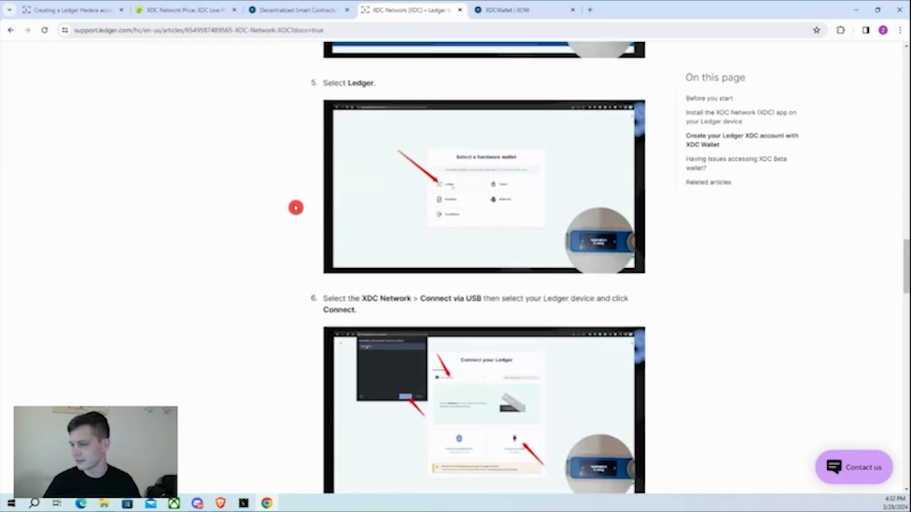
pyautogui.scroll(-2, 492, 178)
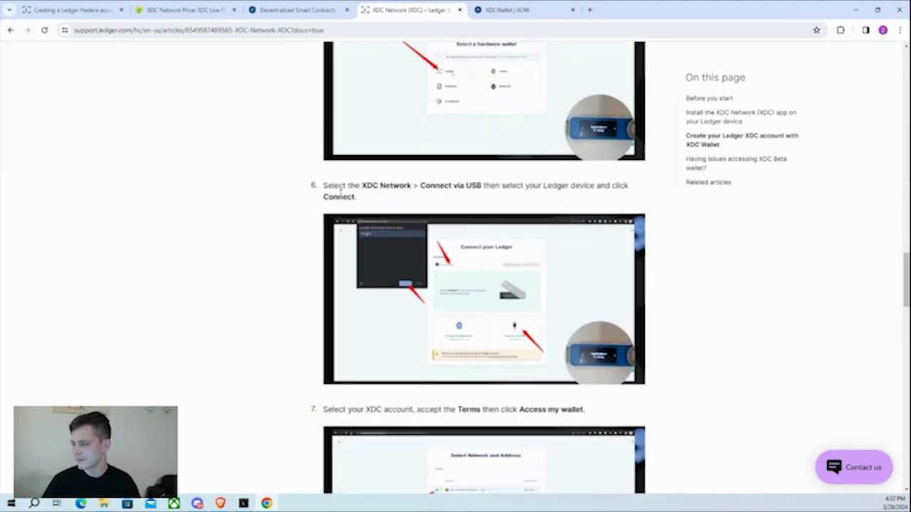
pyautogui.click(506, 10)
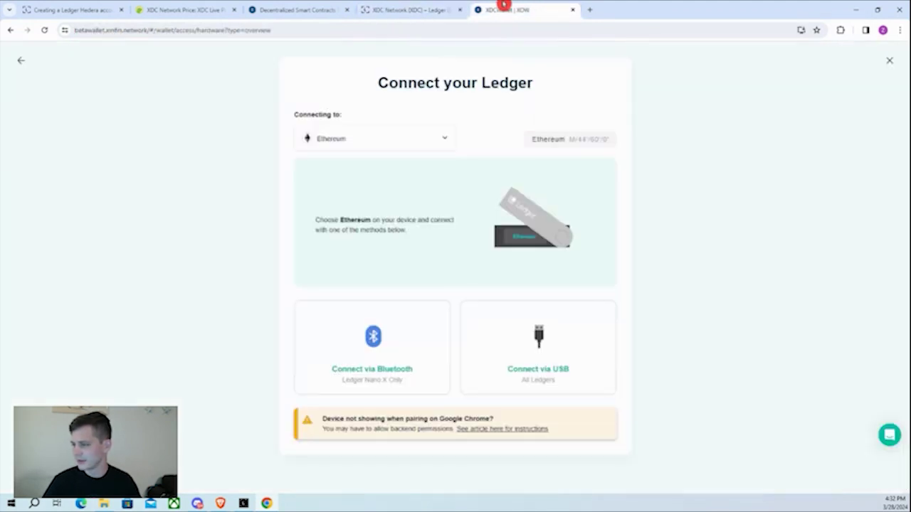
# Set the connecting network to XDC Network, checking step 6 of the guide
pyautogui.click(451, 146)
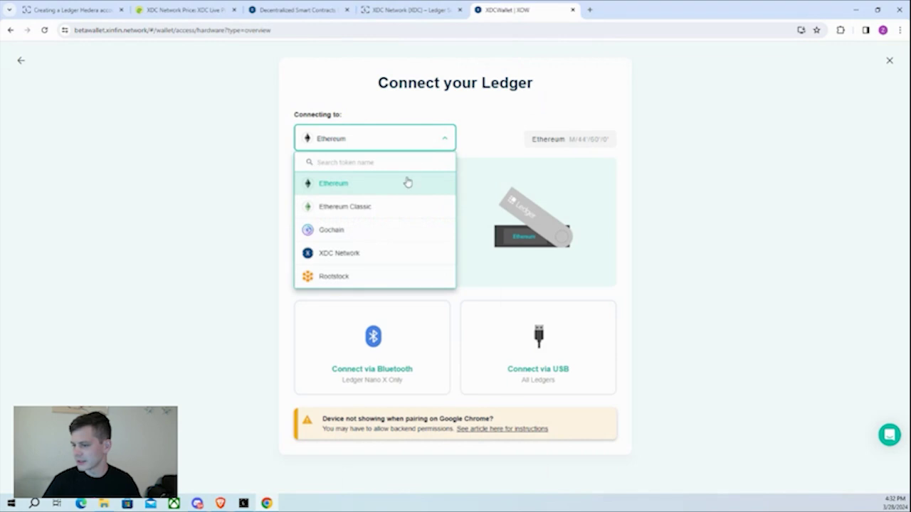
pyautogui.click(349, 256)
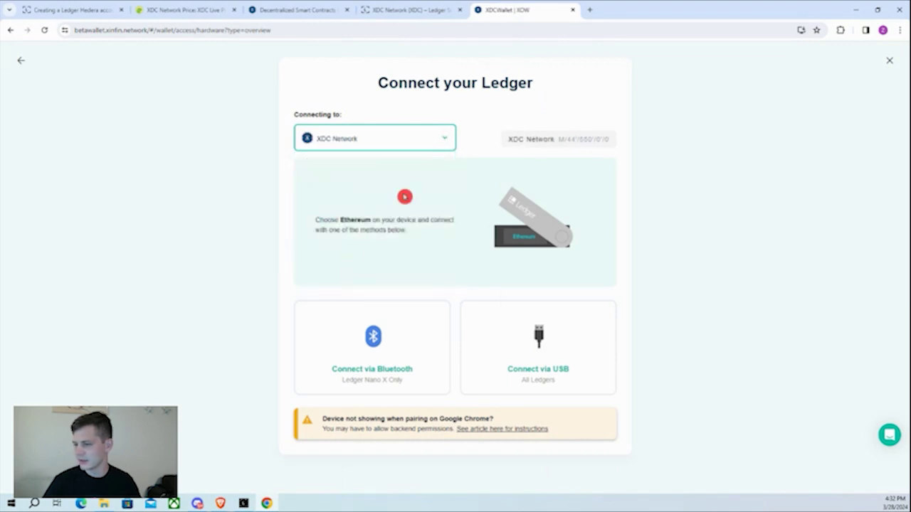
pyautogui.click(427, 9)
pyautogui.moveTo(323, 185); pyautogui.dragTo(447, 195)
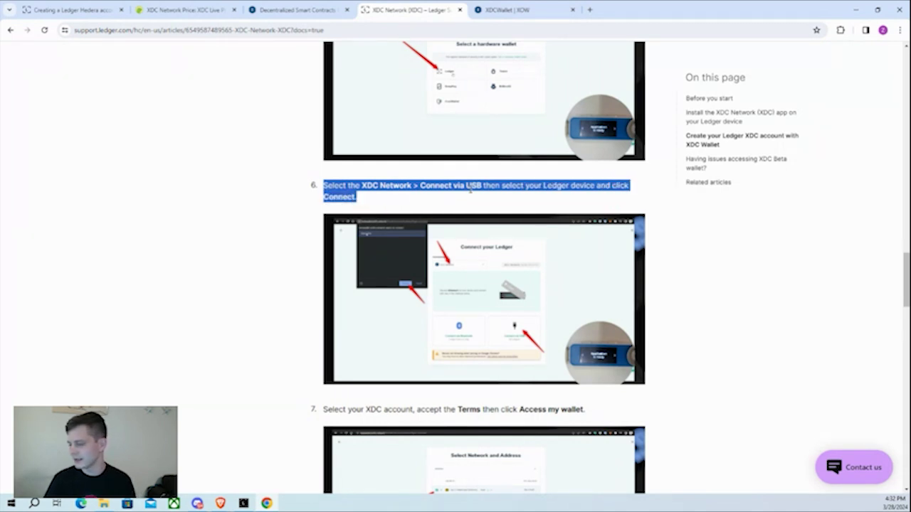
pyautogui.click(528, 14)
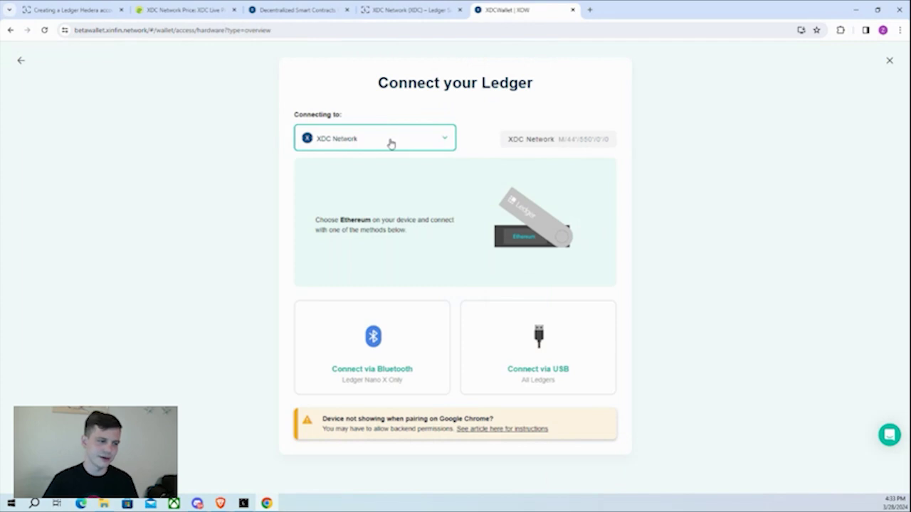
pyautogui.click(561, 354)
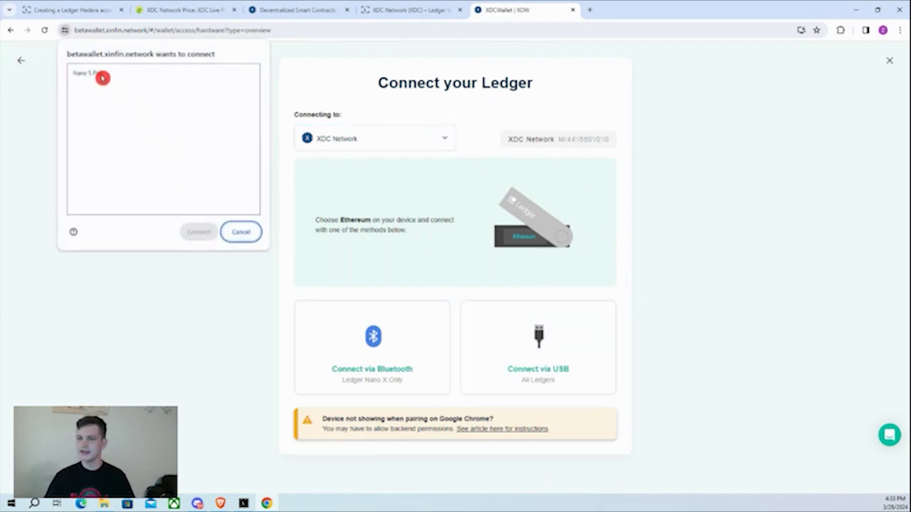
pyautogui.click(102, 78)
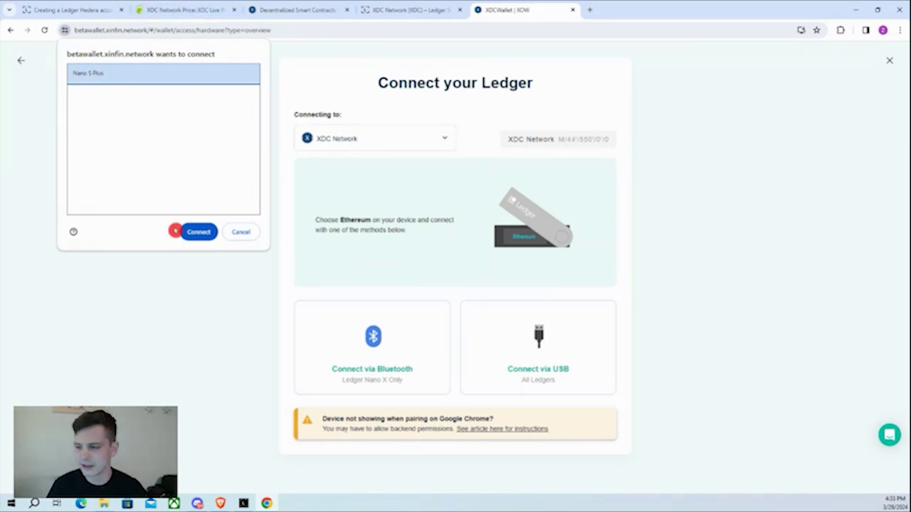
pyautogui.click(198, 233)
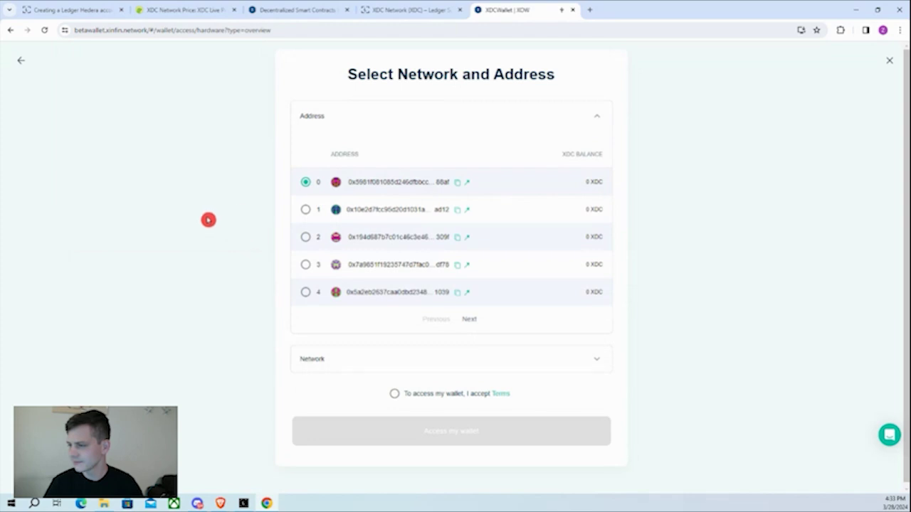
# Check the guide's next steps and select address 0 as the account
pyautogui.click(411, 9)
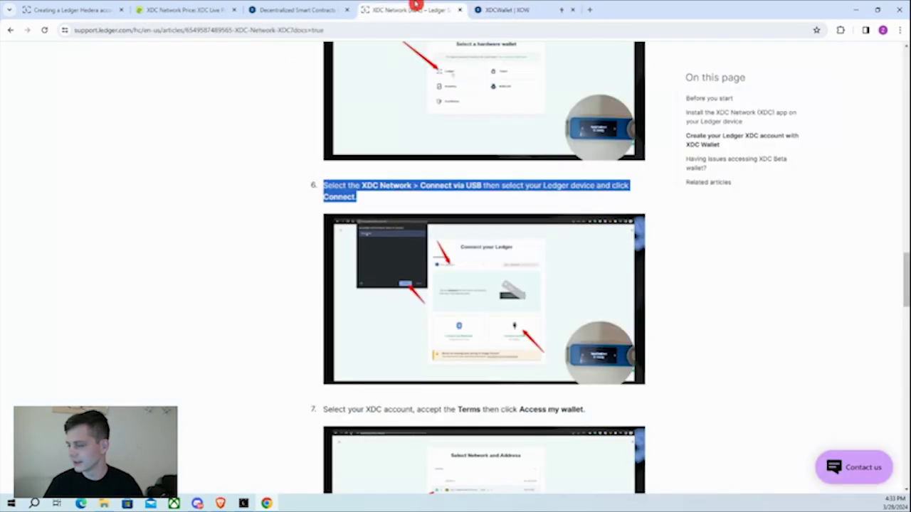
pyautogui.scroll(-2, 221, 285)
pyautogui.scroll(-3, 227, 285)
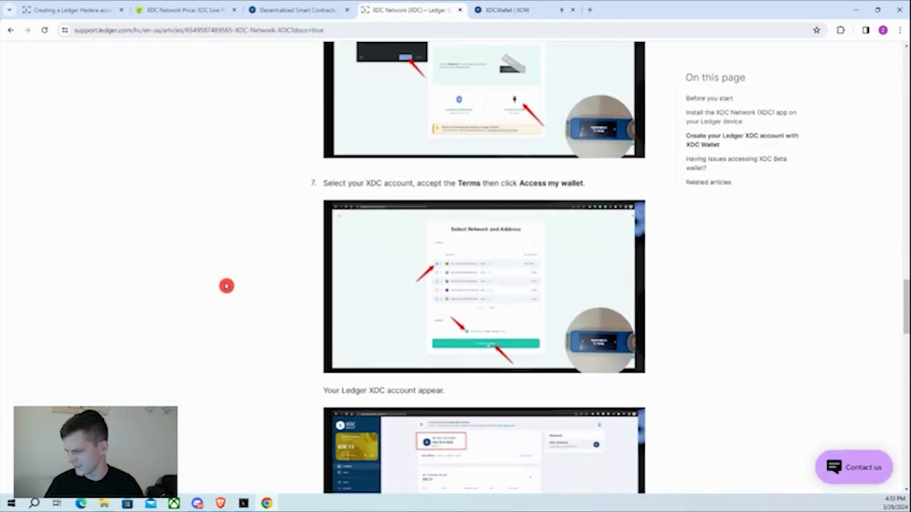
pyautogui.click(502, 9)
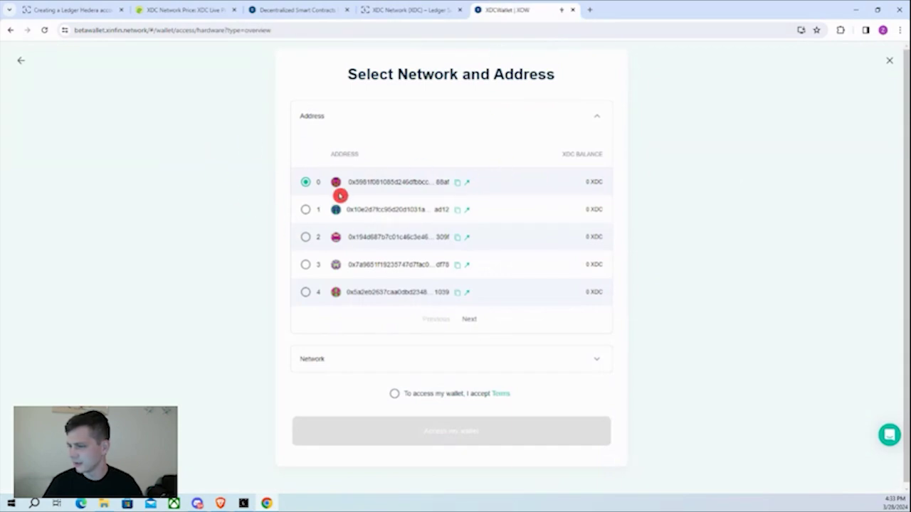
pyautogui.click(305, 181)
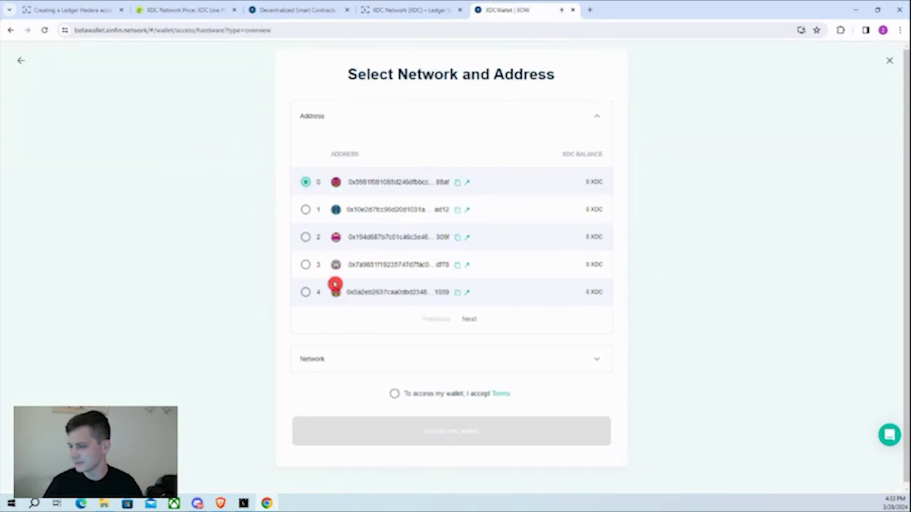
# Accept the terms, collapse the Network section, and access the wallet with the chosen address
pyautogui.click(413, 9)
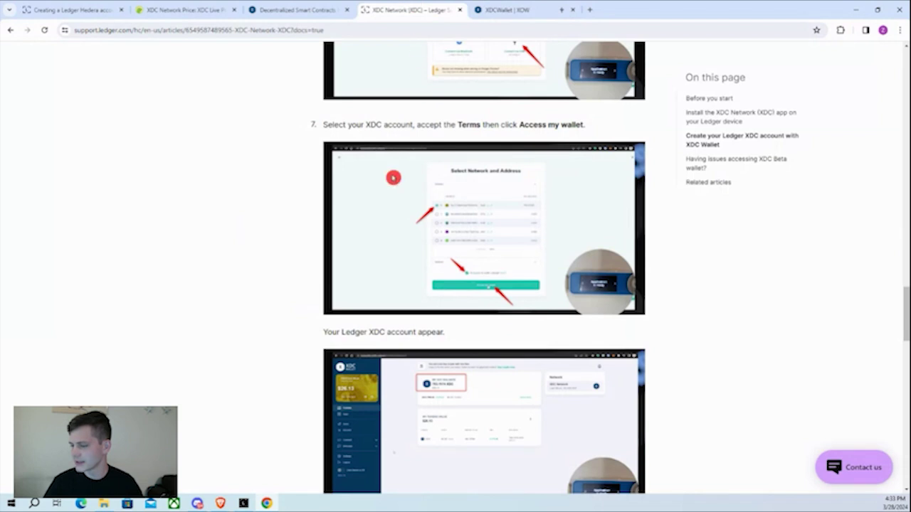
pyautogui.scroll(-1, 417, 208)
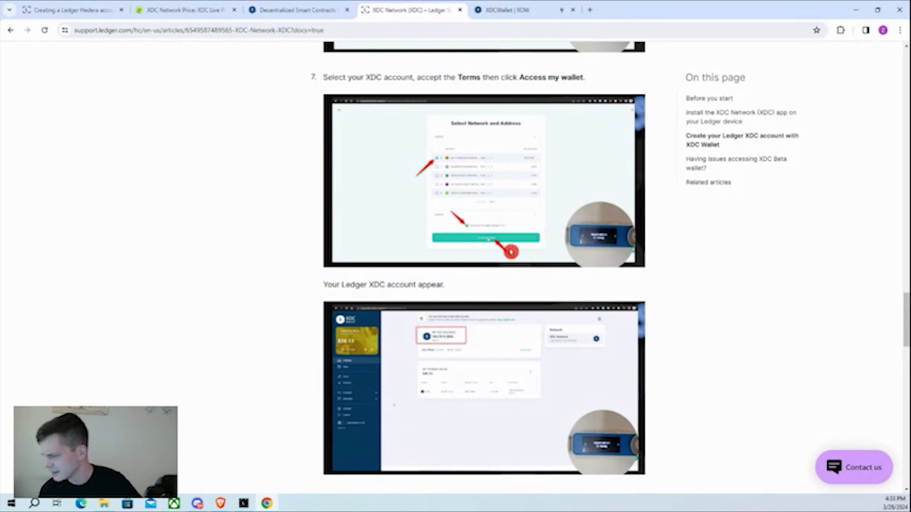
pyautogui.scroll(-1, 508, 252)
pyautogui.click(507, 10)
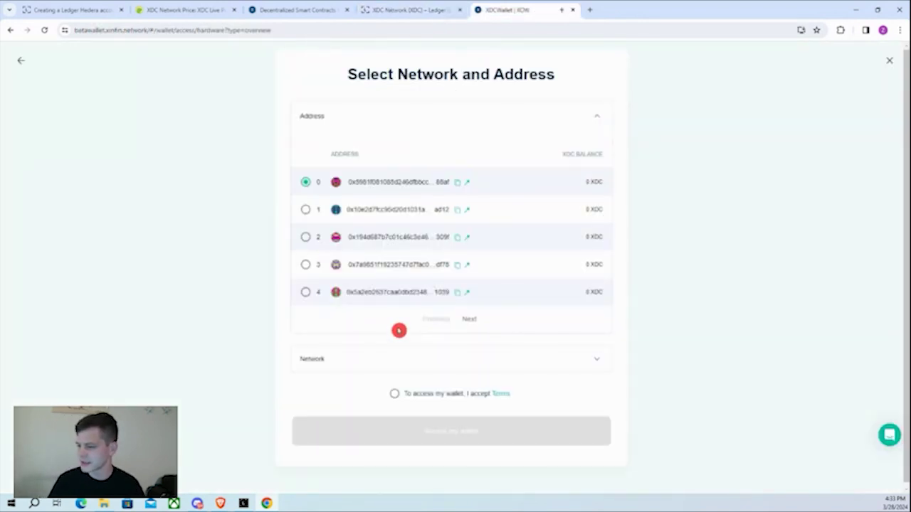
pyautogui.click(394, 393)
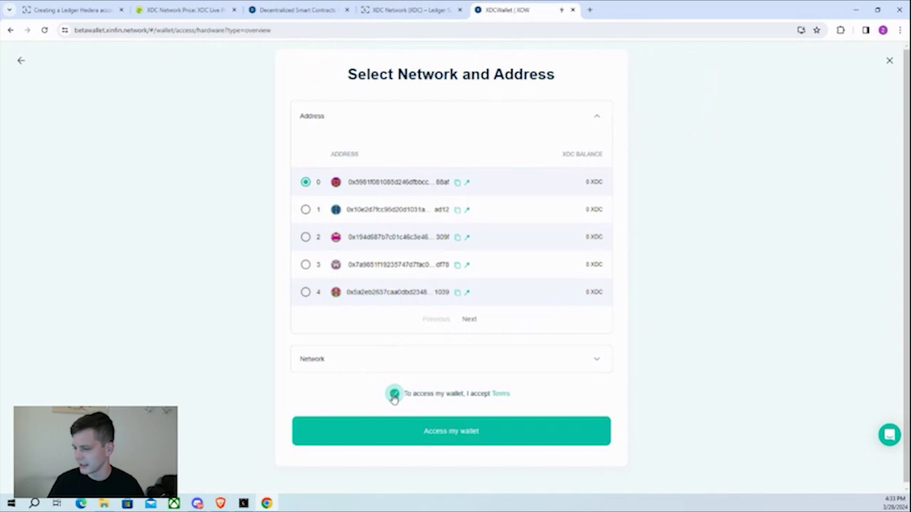
pyautogui.click(338, 364)
pyautogui.scroll(-2, 356, 353)
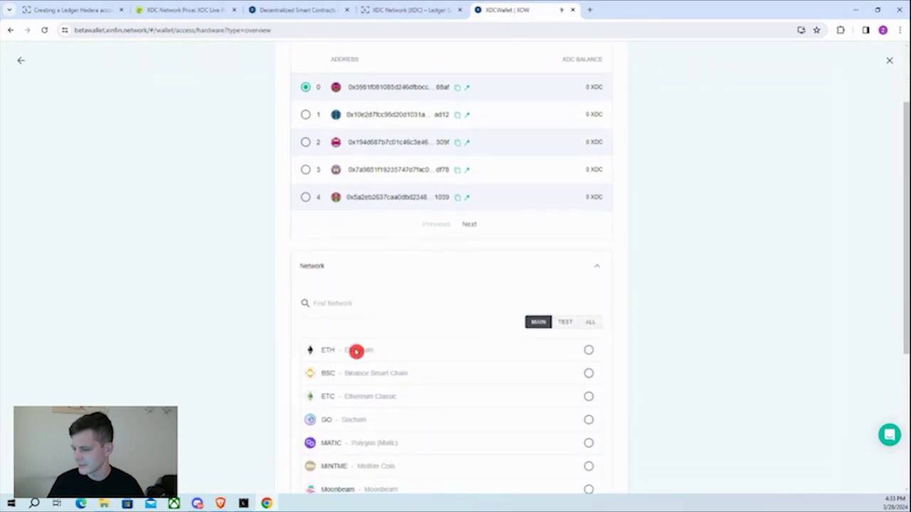
pyautogui.click(403, 13)
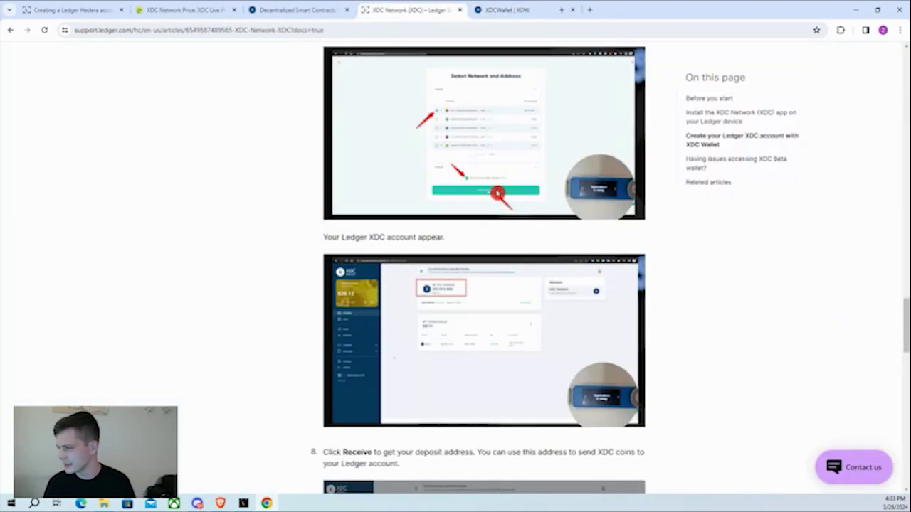
pyautogui.click(501, 13)
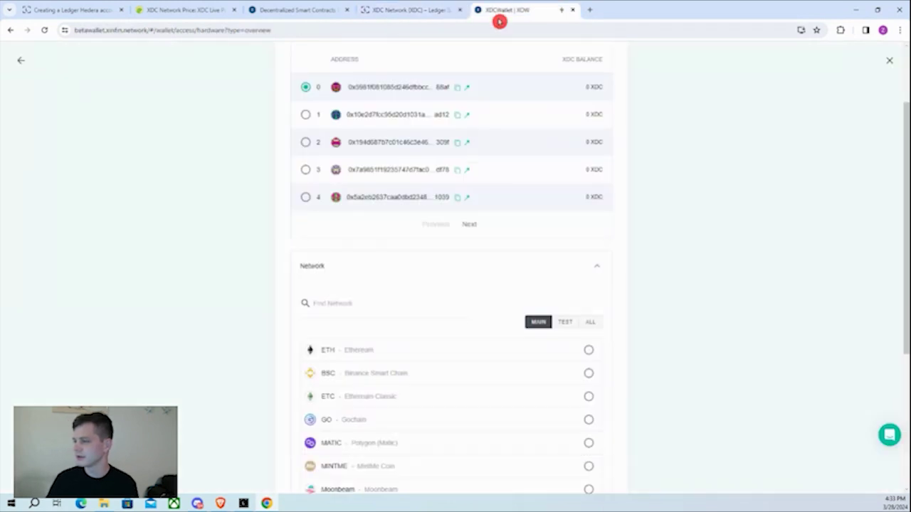
pyautogui.click(597, 266)
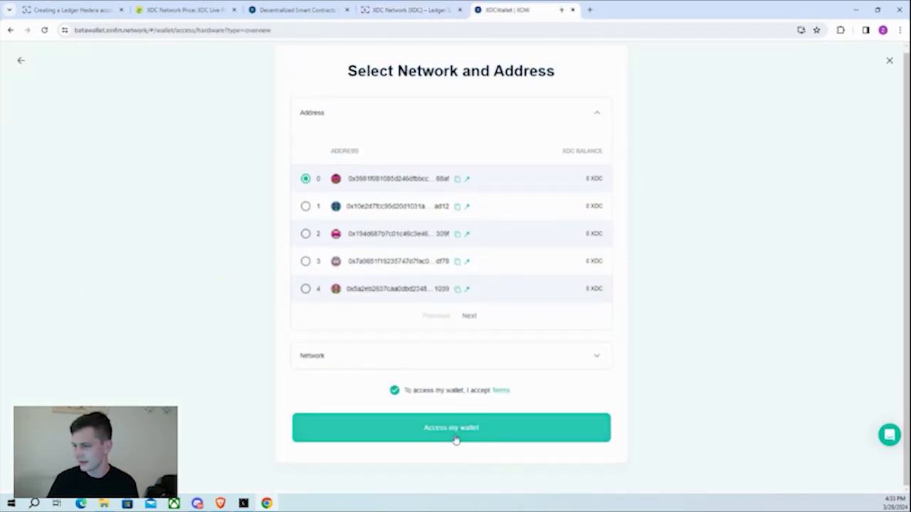
pyautogui.click(455, 429)
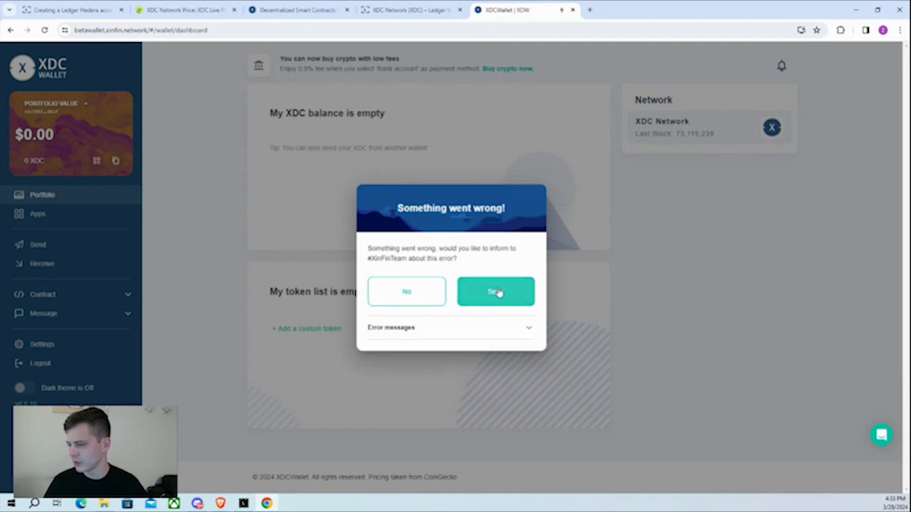
# Expand the invalid-Ethereum-address error details, scroll through the JSON, and decline to report it
pyautogui.click(437, 327)
pyautogui.scroll(-3, 529, 321)
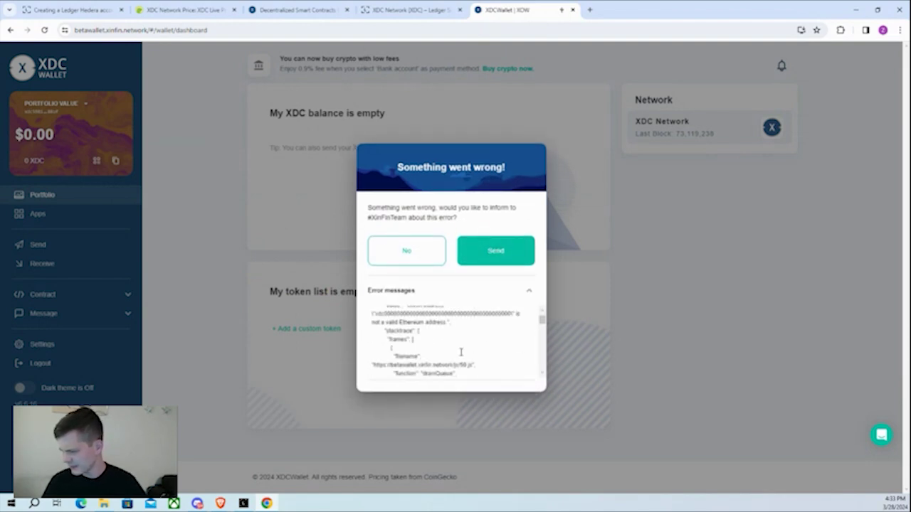
pyautogui.scroll(-2, 461, 352)
pyautogui.scroll(-5, 461, 352)
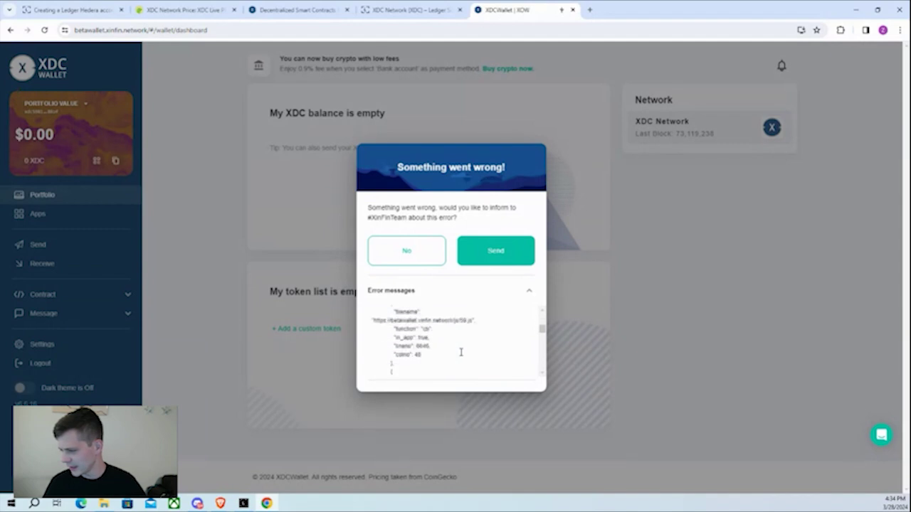
pyautogui.scroll(10, 493, 362)
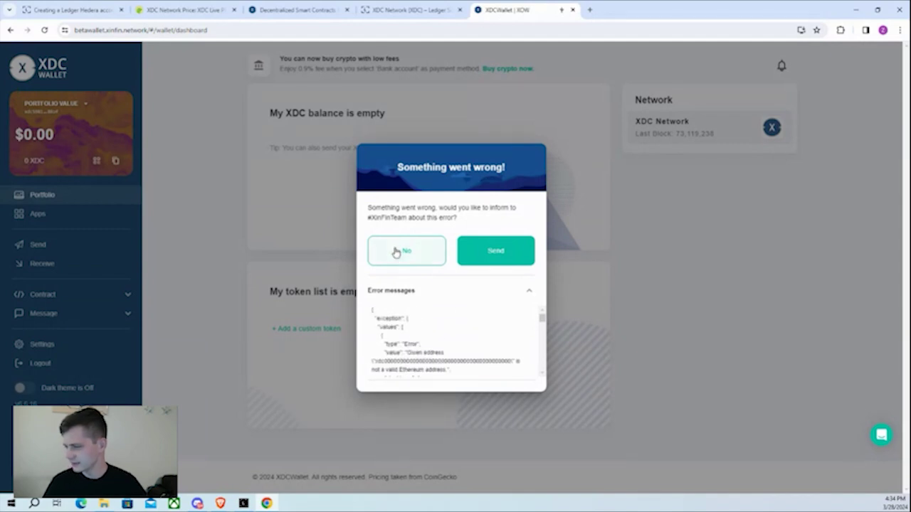
pyautogui.click(396, 252)
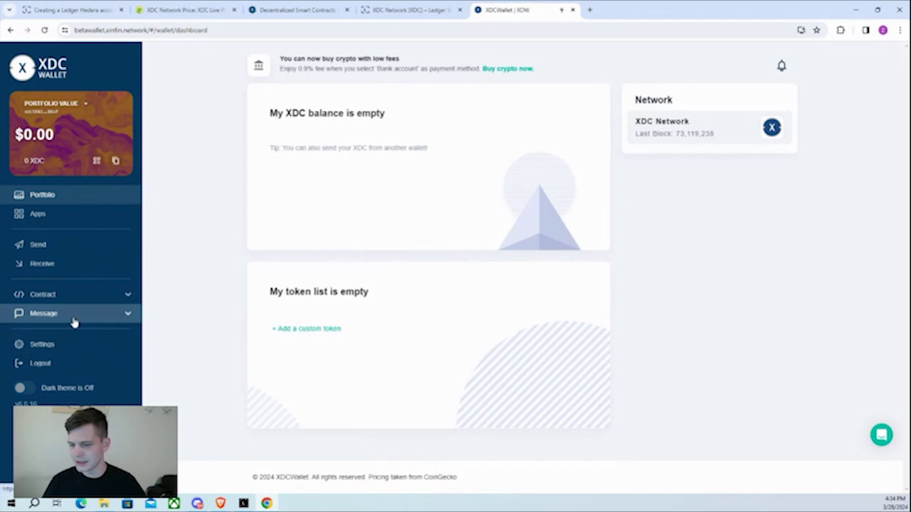
pyautogui.click(63, 265)
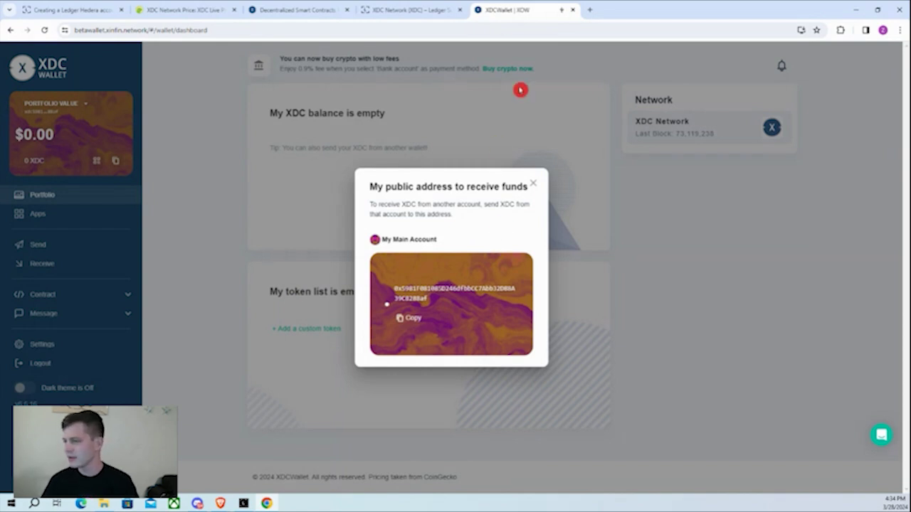
pyautogui.click(400, 10)
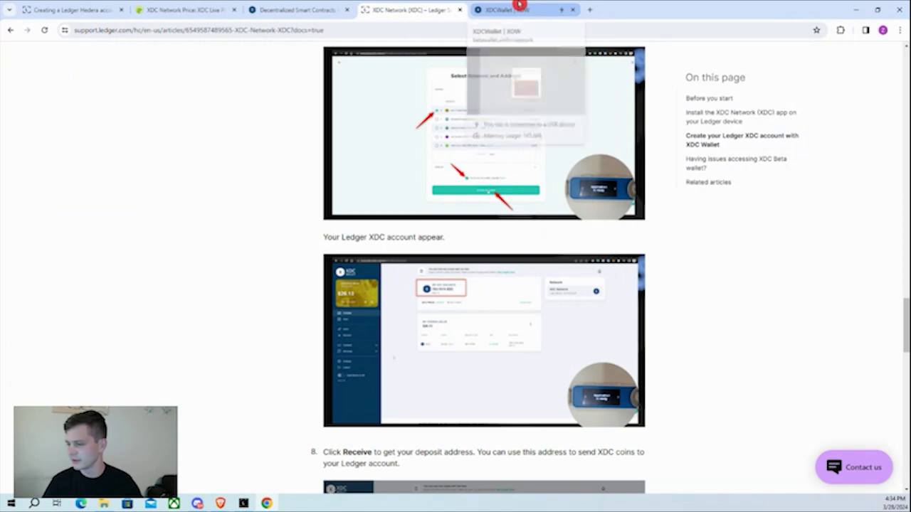
pyautogui.click(520, 8)
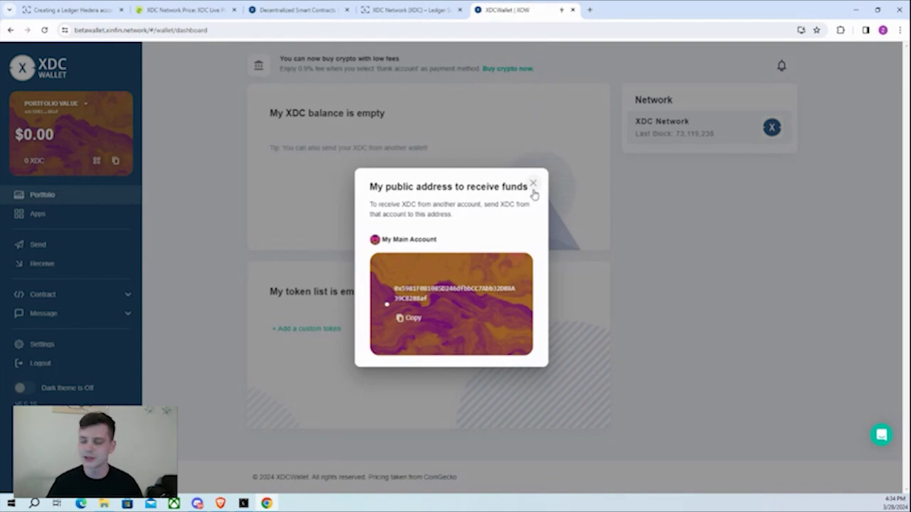
pyautogui.click(532, 186)
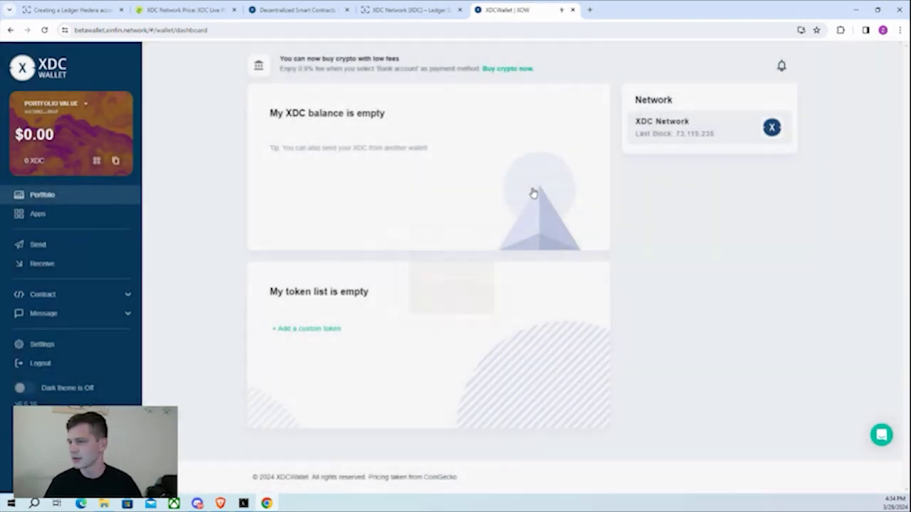
# Scroll the Ledger support article to step 8 on getting a deposit address via Receive
pyautogui.click(409, 10)
pyautogui.scroll(-3, 266, 161)
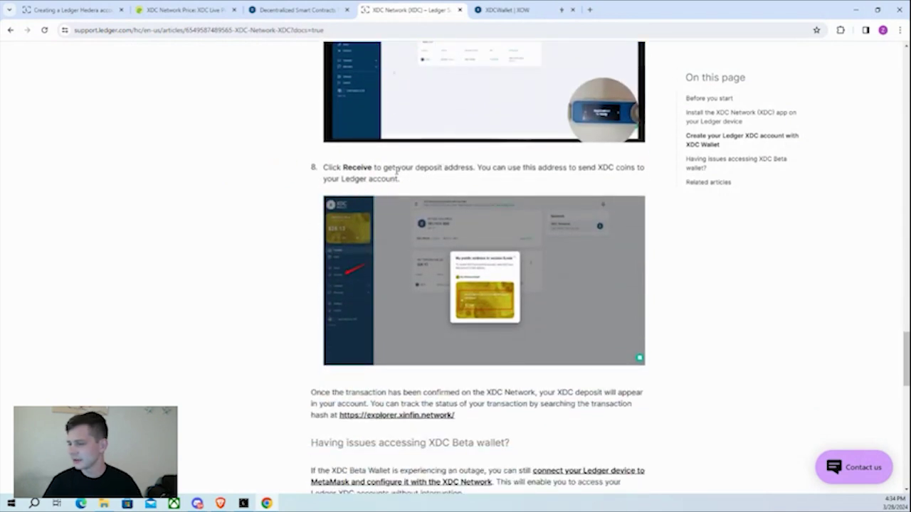
pyautogui.scroll(-1, 396, 171)
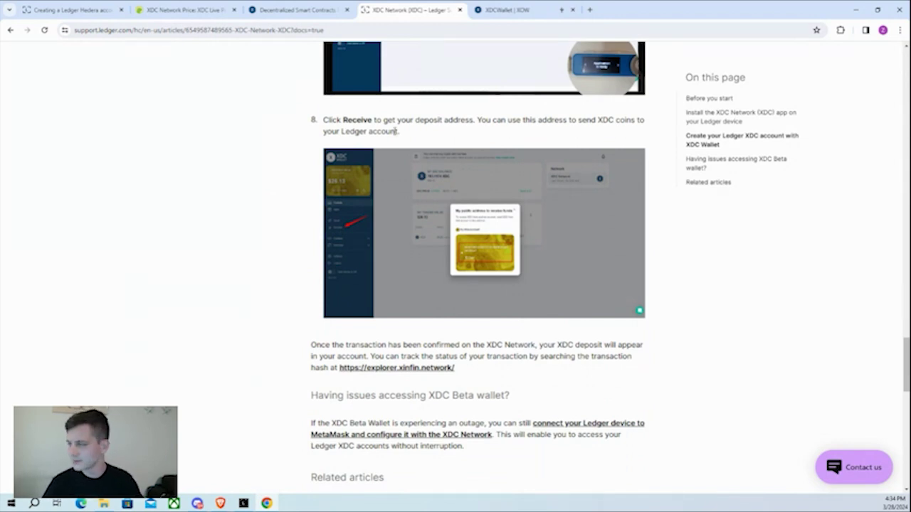
pyautogui.scroll(3, 288, 192)
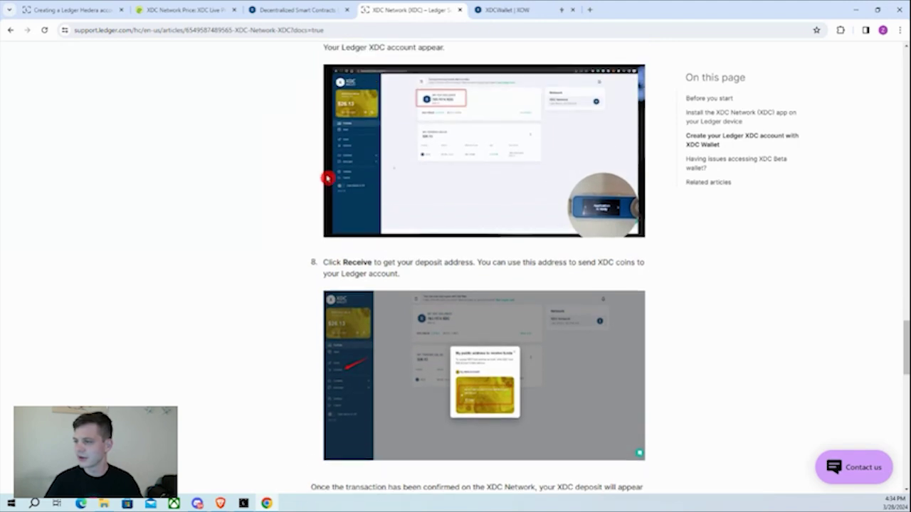
pyautogui.scroll(2, 315, 185)
pyautogui.scroll(2, 314, 185)
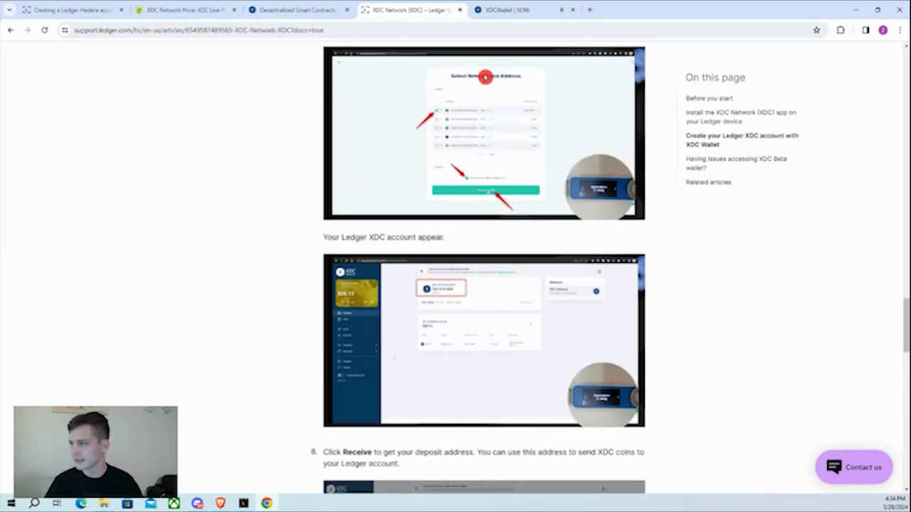
# Copy the XDC Wallet receive address and move the Uphold wallet window in Brave to screen centre
pyautogui.click(495, 10)
pyautogui.click(51, 261)
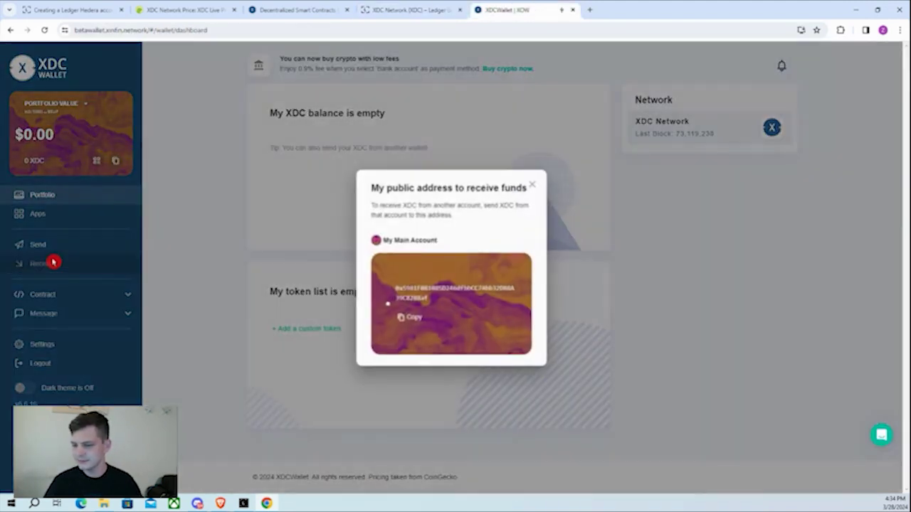
pyautogui.click(416, 320)
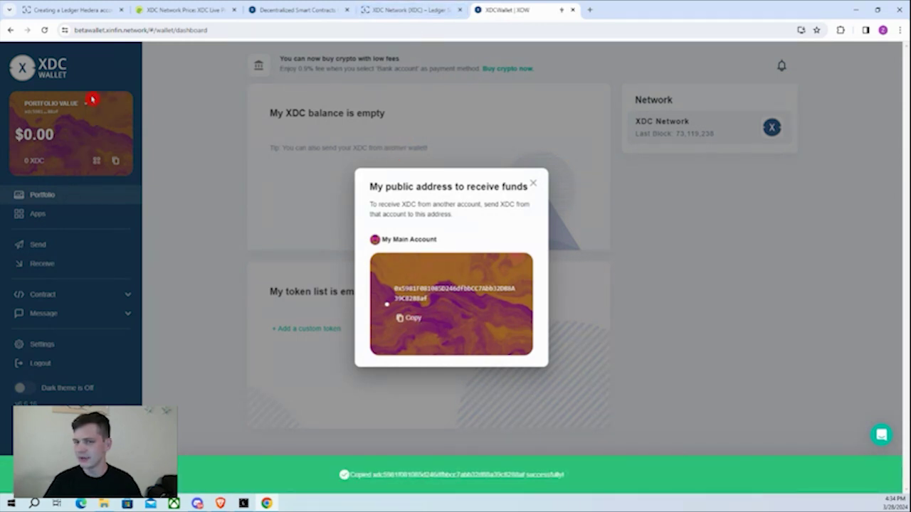
pyautogui.click(221, 503)
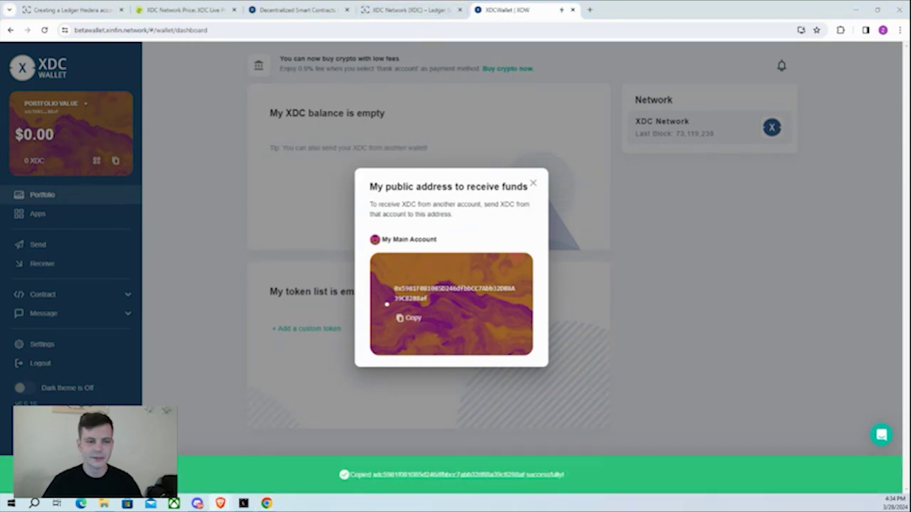
pyautogui.moveTo(3, 72); pyautogui.dragTo(308, 72)
# Set the withdrawal source to the XDC account and the destination to XDC Network via an 'xdc' search
pyautogui.click(713, 66)
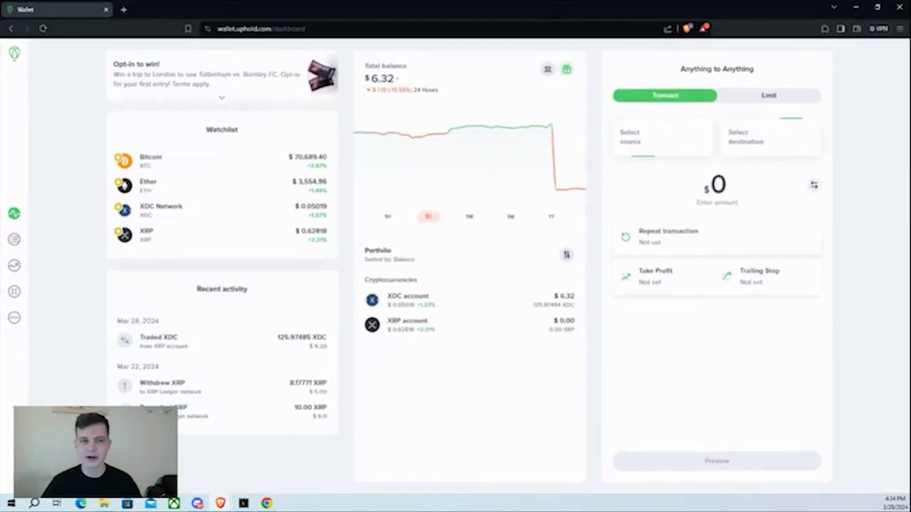
pyautogui.click(662, 145)
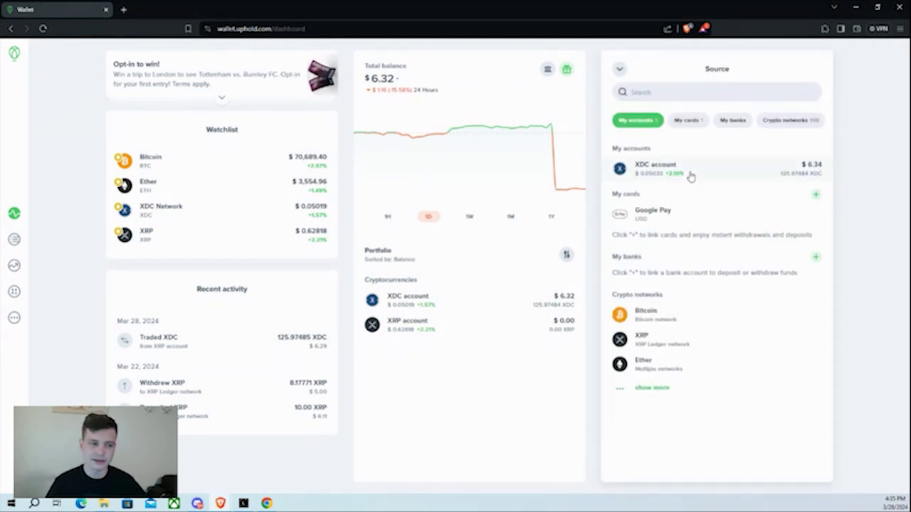
pyautogui.click(688, 175)
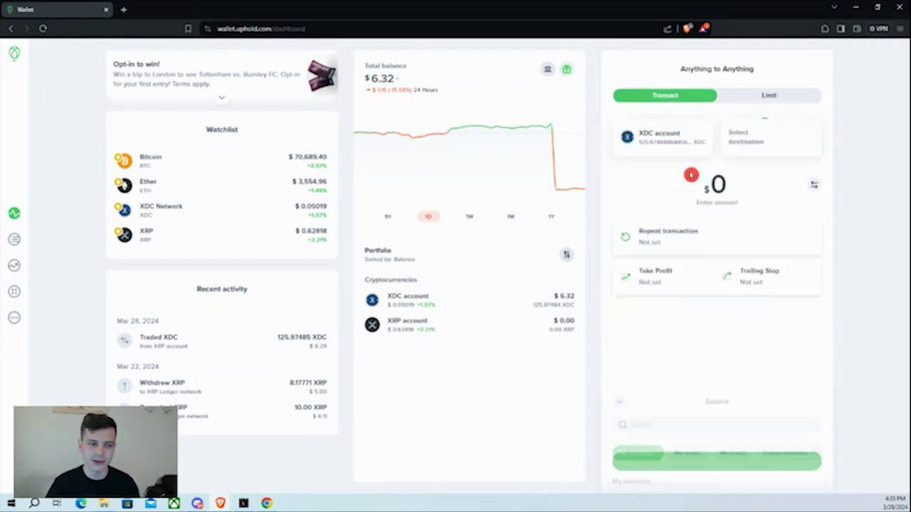
pyautogui.click(774, 133)
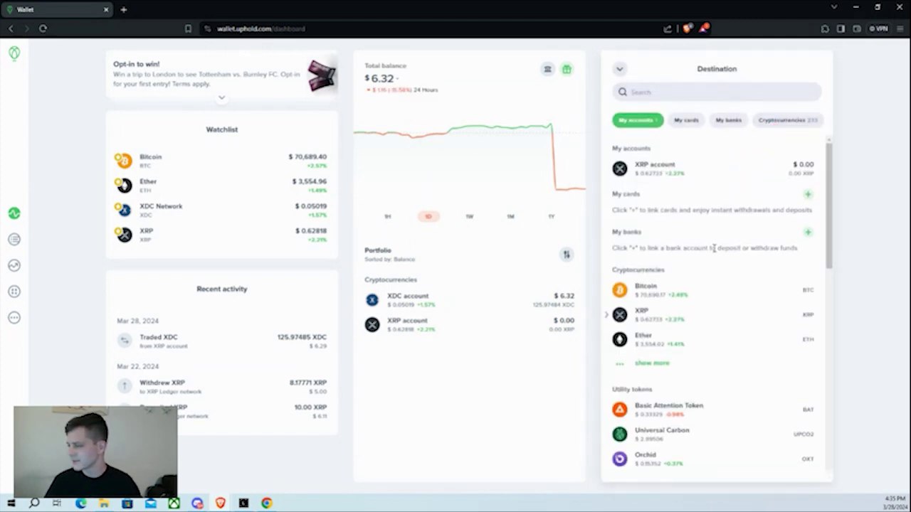
pyautogui.scroll(-1, 707, 273)
pyautogui.scroll(-5, 707, 272)
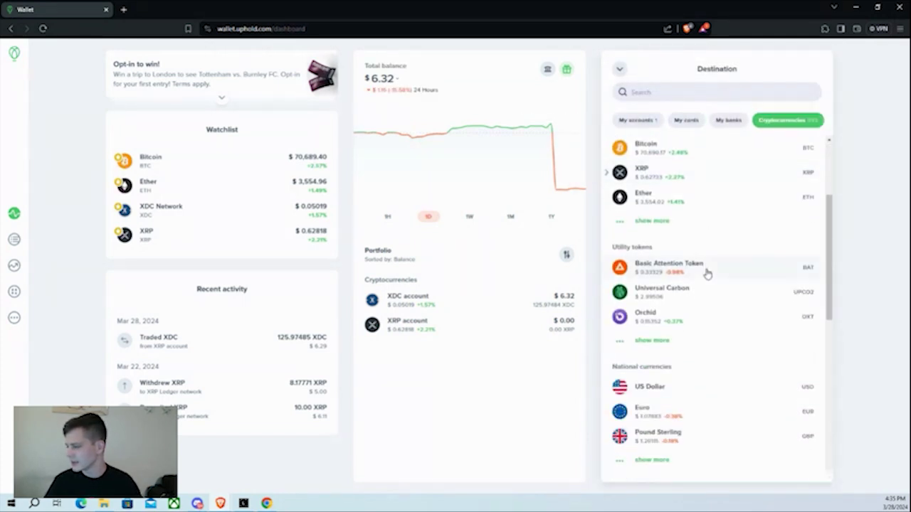
pyautogui.scroll(6, 732, 308)
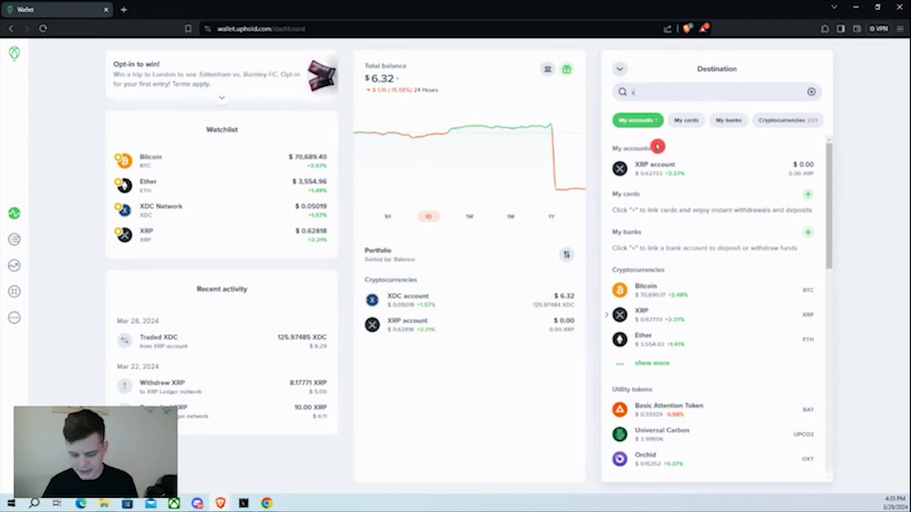
pyautogui.write('dc')
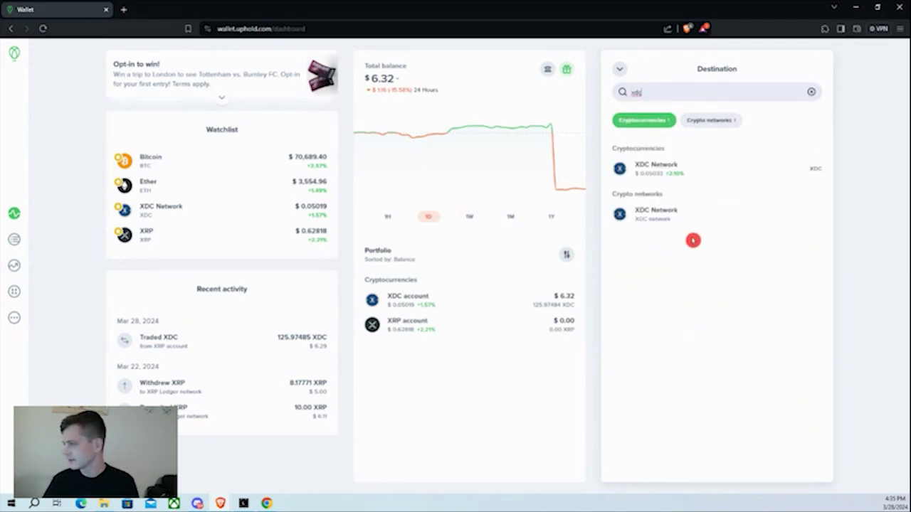
pyautogui.click(683, 214)
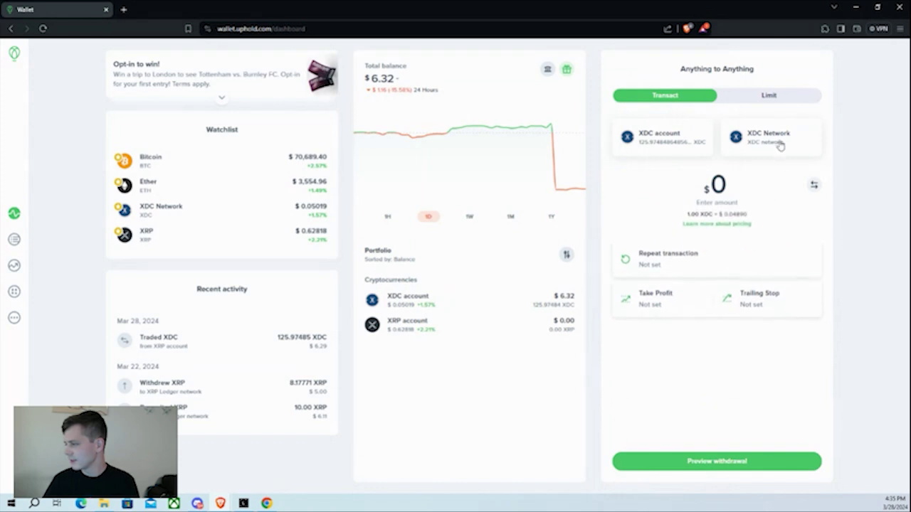
# Set the amount to the full $6.15 XDC balance and preview the withdrawal
pyautogui.click(723, 211)
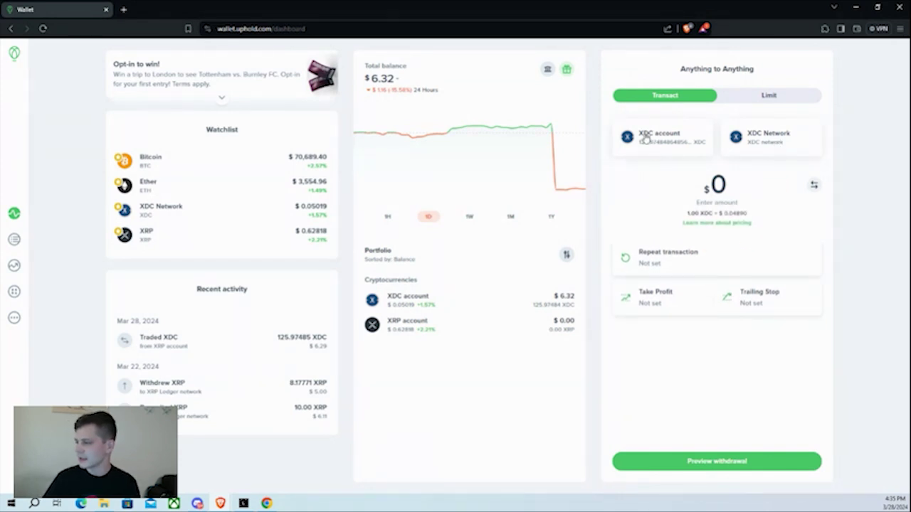
pyautogui.click(791, 240)
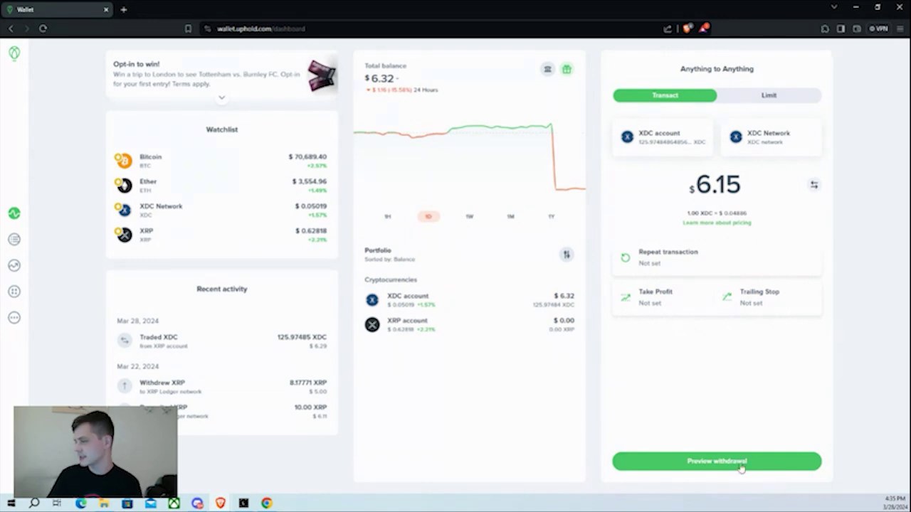
pyautogui.click(711, 464)
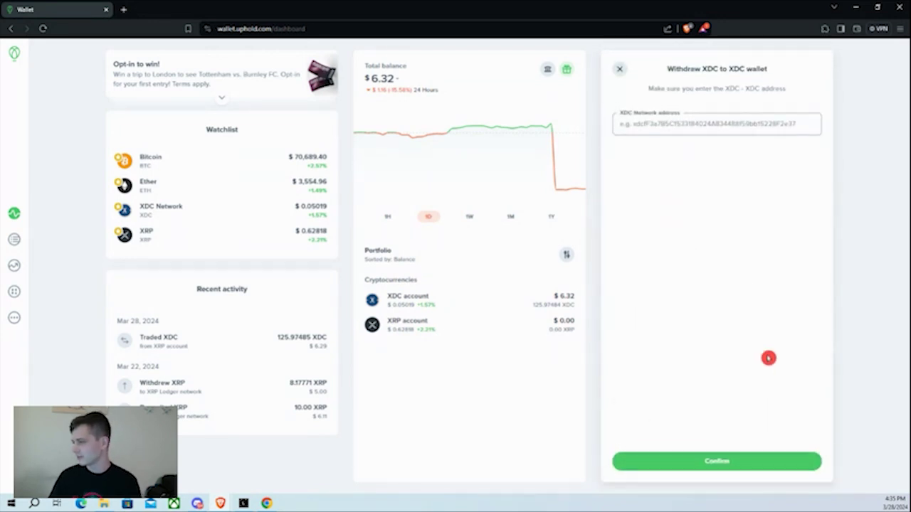
# Paste the copied XDC Wallet receive address into the XDC Network address field
pyautogui.click(675, 120)
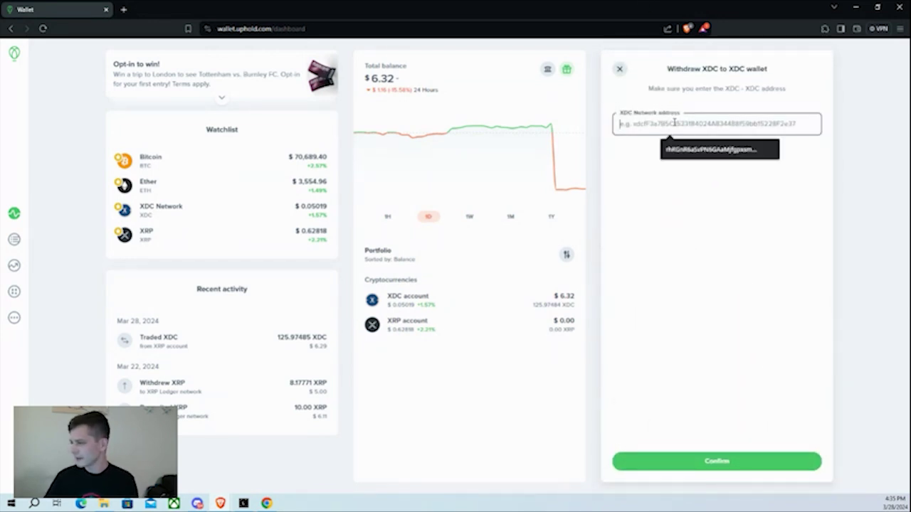
pyautogui.hotkey('ctrl', 'v')
pyautogui.click(738, 176)
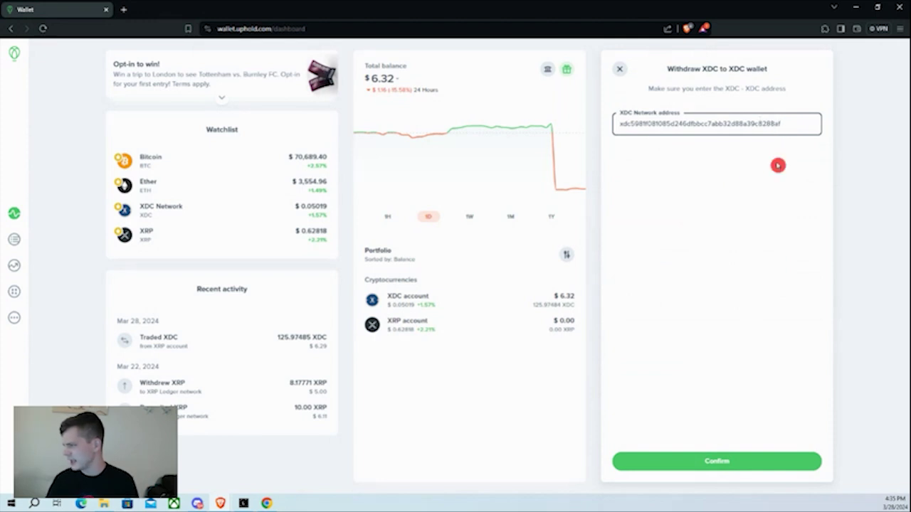
# Check the pasted address against the XDC Wallet receive address, then confirm the destination in a maximized Uphold
pyautogui.moveTo(525, 10); pyautogui.dragTo(549, 363)
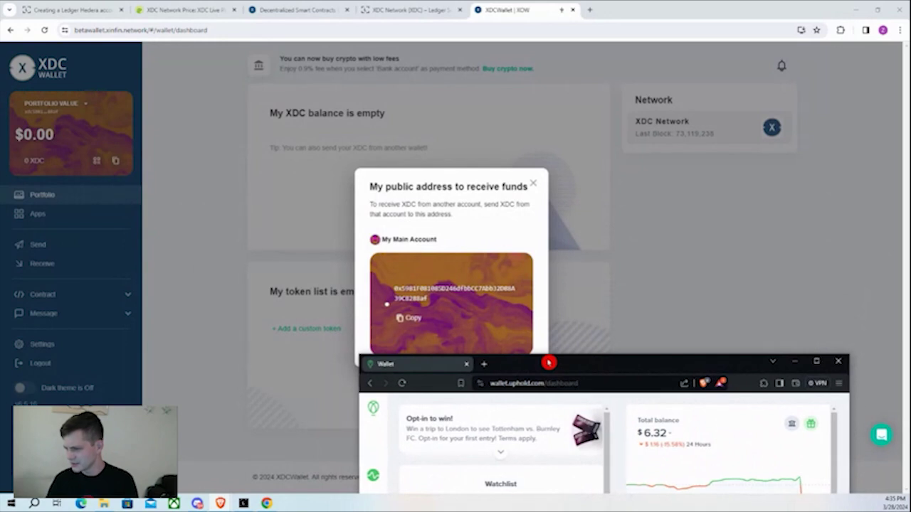
pyautogui.moveTo(426, 299); pyautogui.dragTo(416, 299)
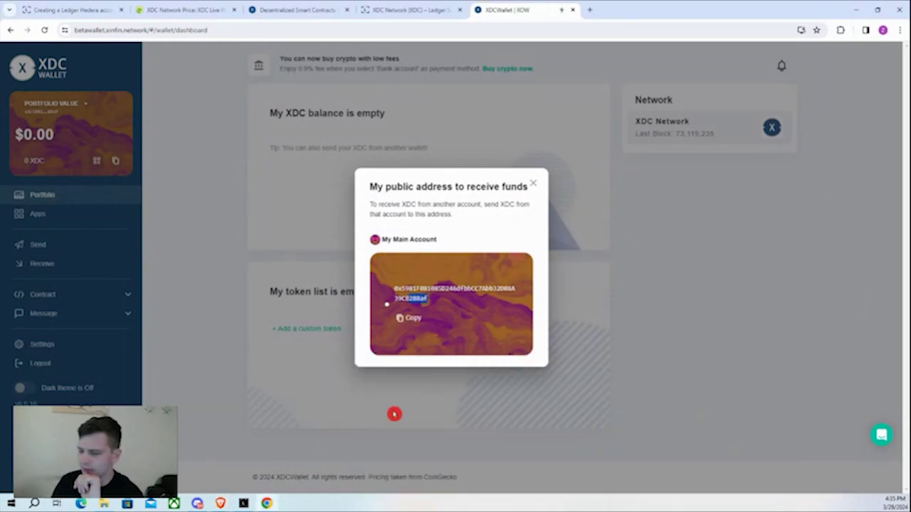
pyautogui.moveTo(218, 504)
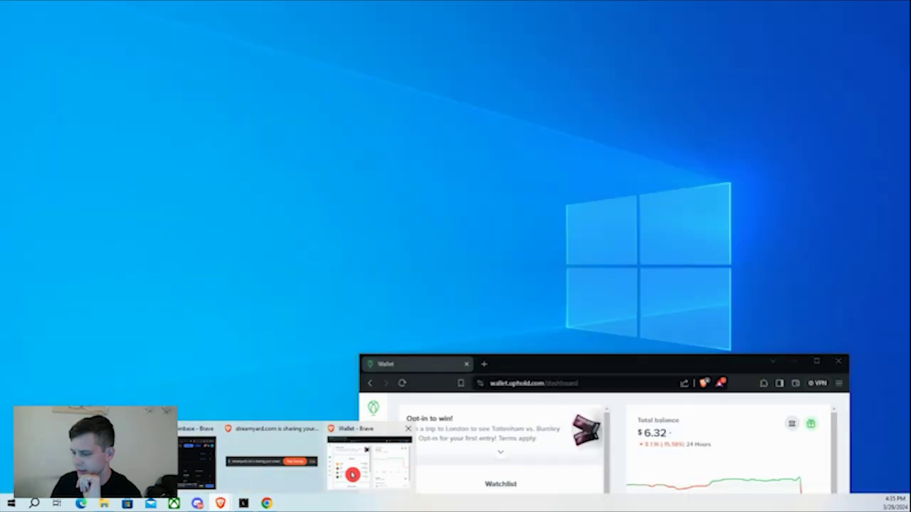
pyautogui.click(353, 475)
pyautogui.moveTo(602, 362); pyautogui.dragTo(496, 13)
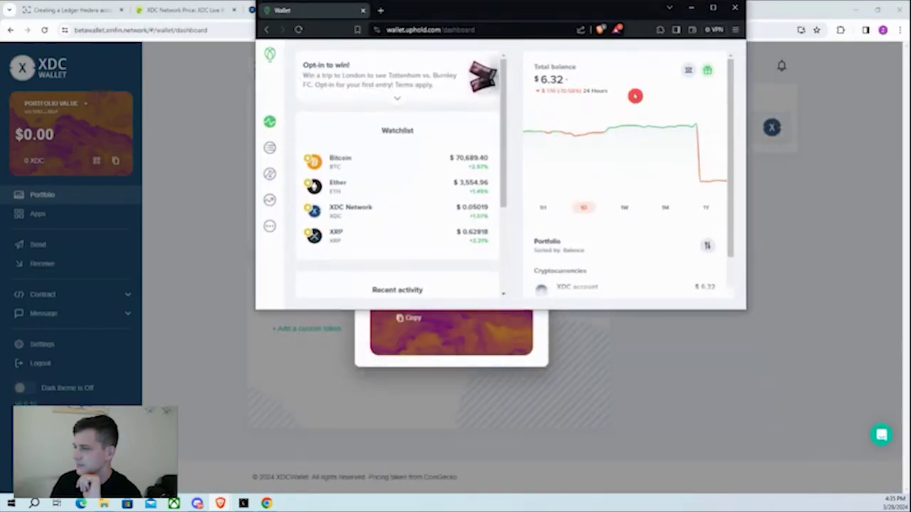
pyautogui.click(712, 8)
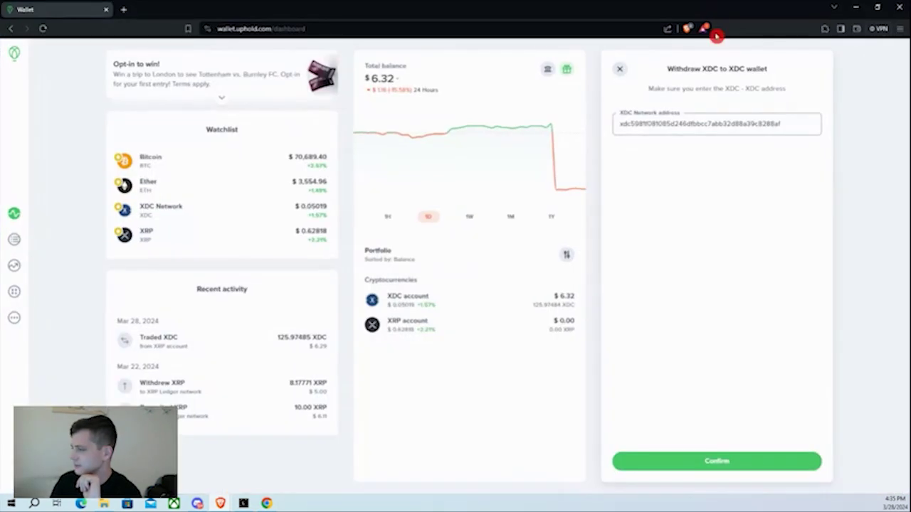
pyautogui.click(733, 461)
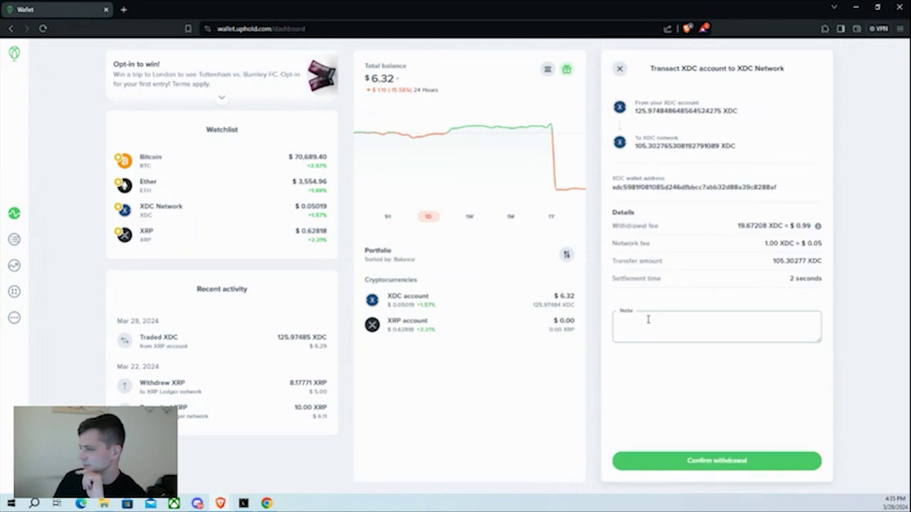
# Add the note 'Howdy', review the 19.67208 XDC fee, and confirm the 105.30277 XDC withdrawal
pyautogui.click(719, 330)
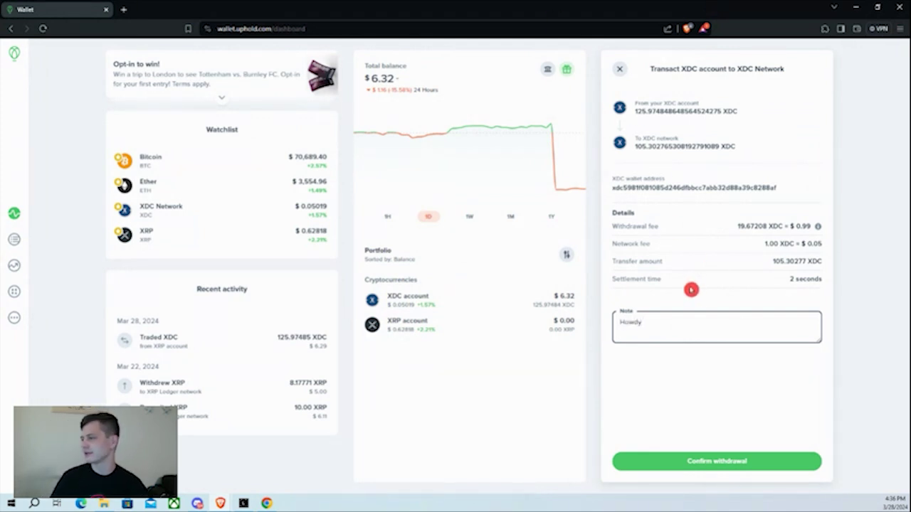
pyautogui.click(689, 282)
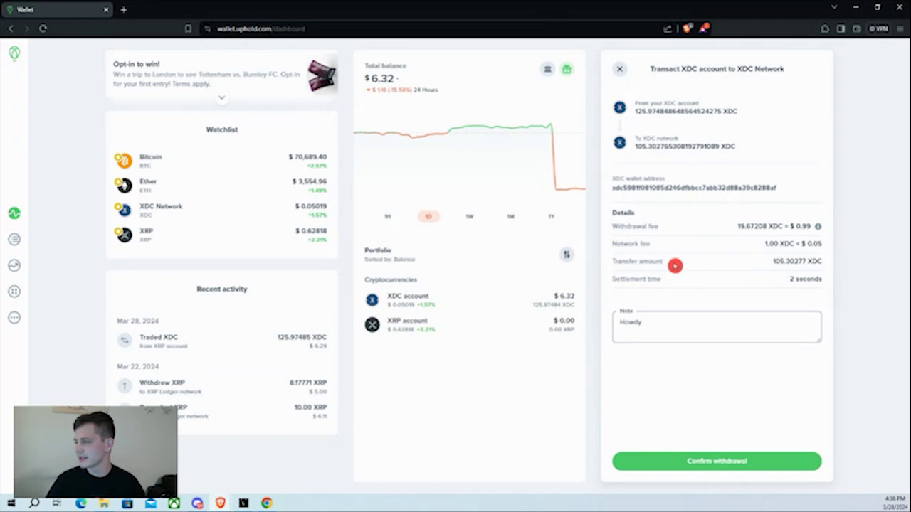
pyautogui.moveTo(740, 225); pyautogui.dragTo(827, 237)
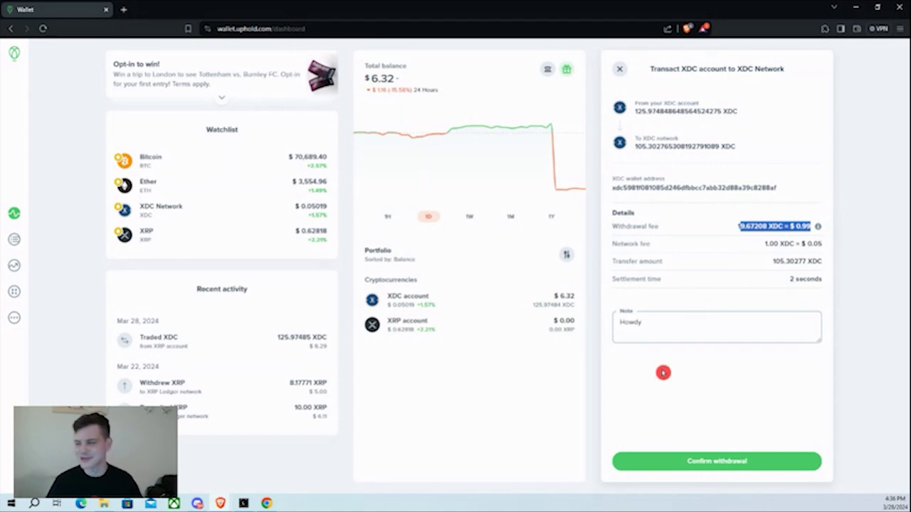
pyautogui.click(734, 403)
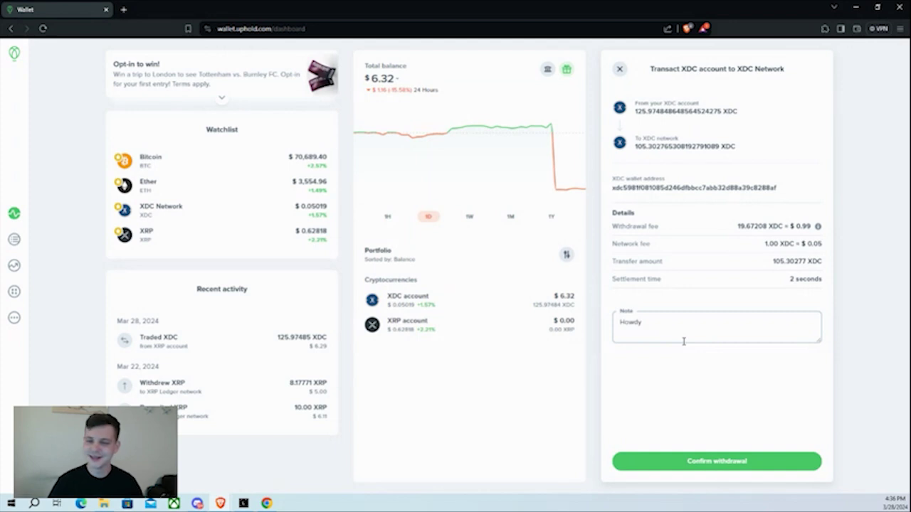
pyautogui.click(726, 463)
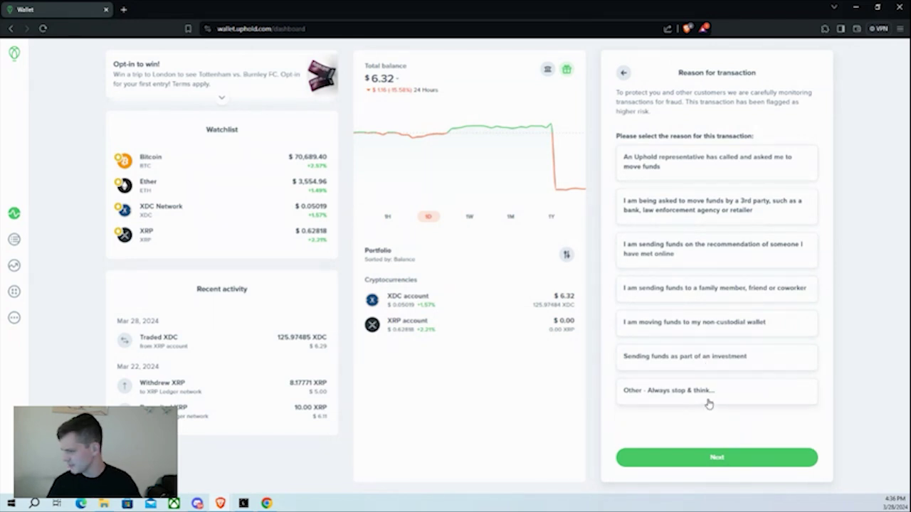
# Give 'I am moving funds to my non-custodial wallet' as the reason and accept the scam caution
pyautogui.click(692, 327)
pyautogui.click(747, 459)
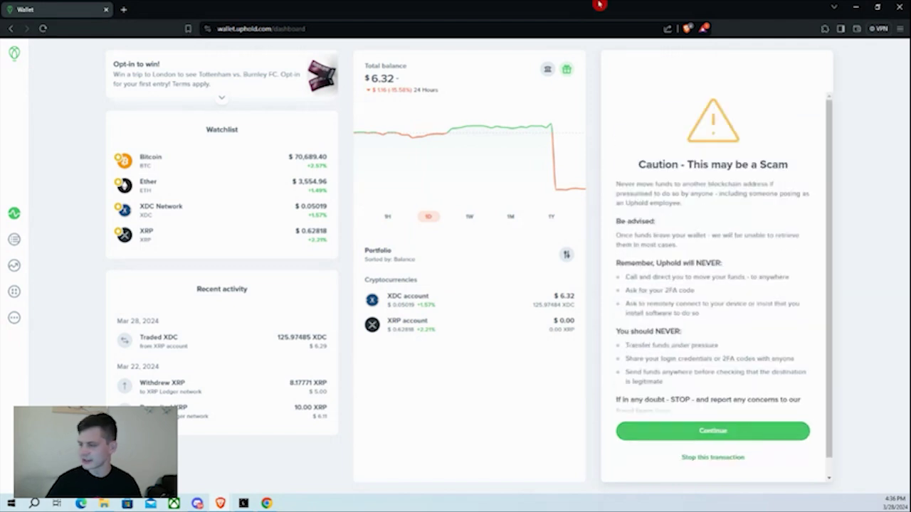
pyautogui.click(713, 431)
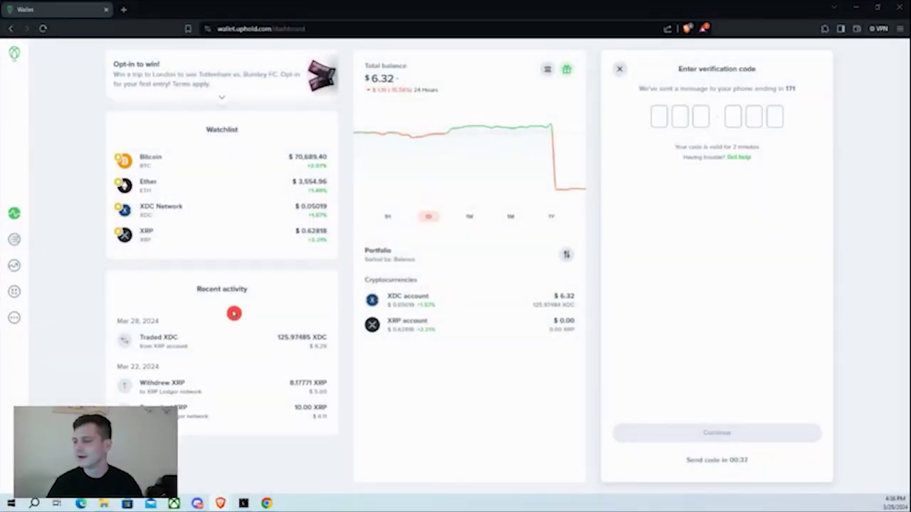
# Enter the six-digit verification code received by text and submit it
pyautogui.click(657, 119)
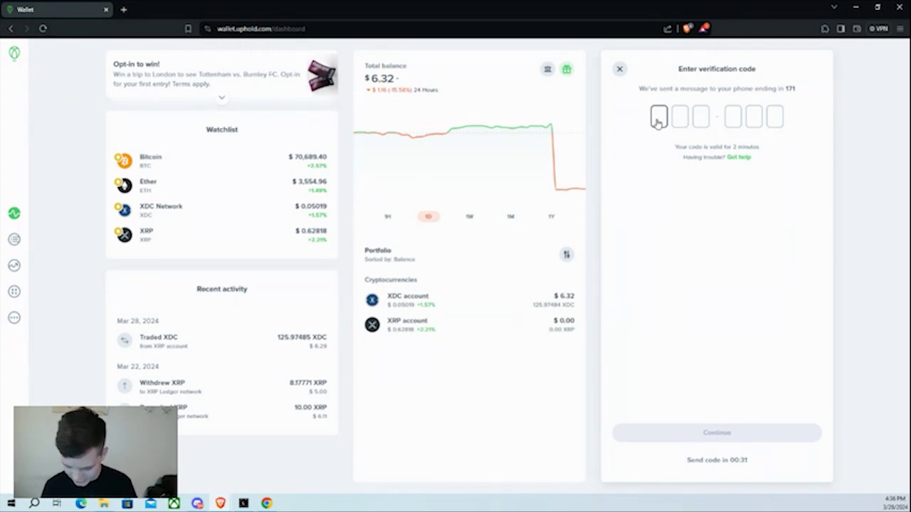
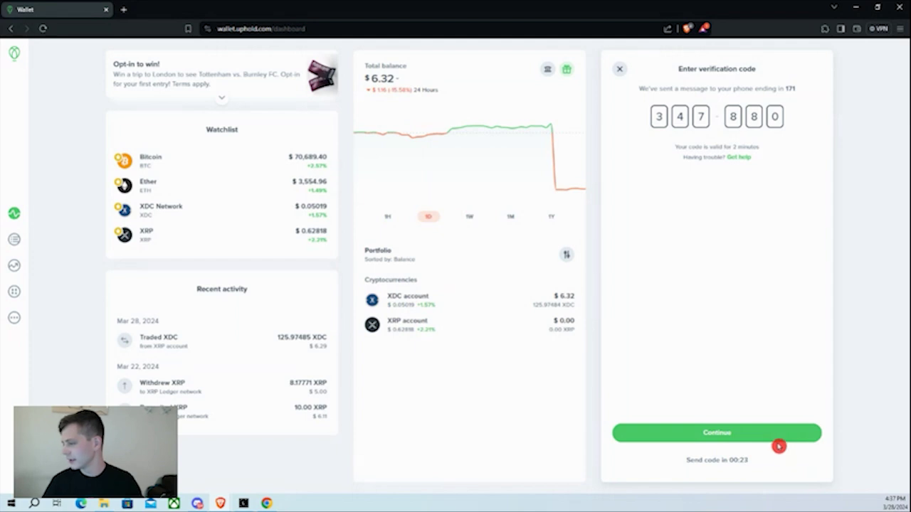
pyautogui.click(777, 440)
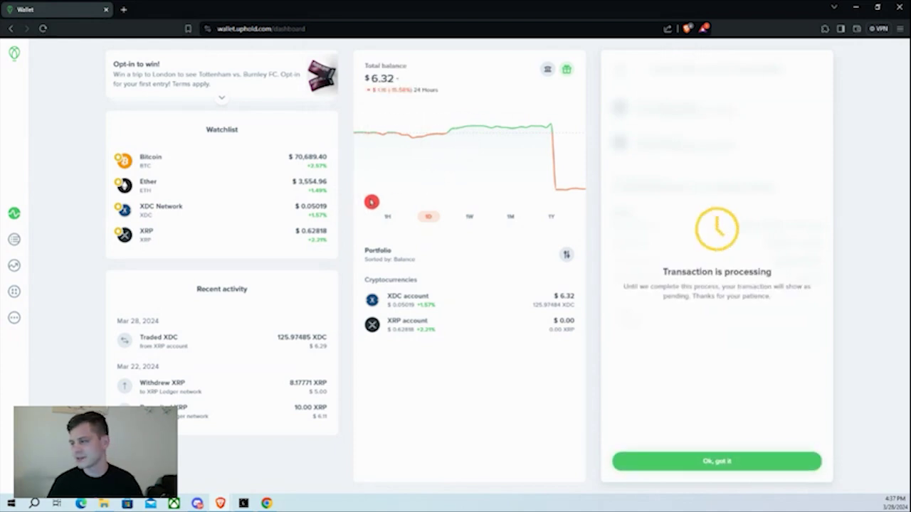
# Dismiss Uphold's processing notice, then close XDC Wallet's receive dialog and reload the page
pyautogui.click(744, 459)
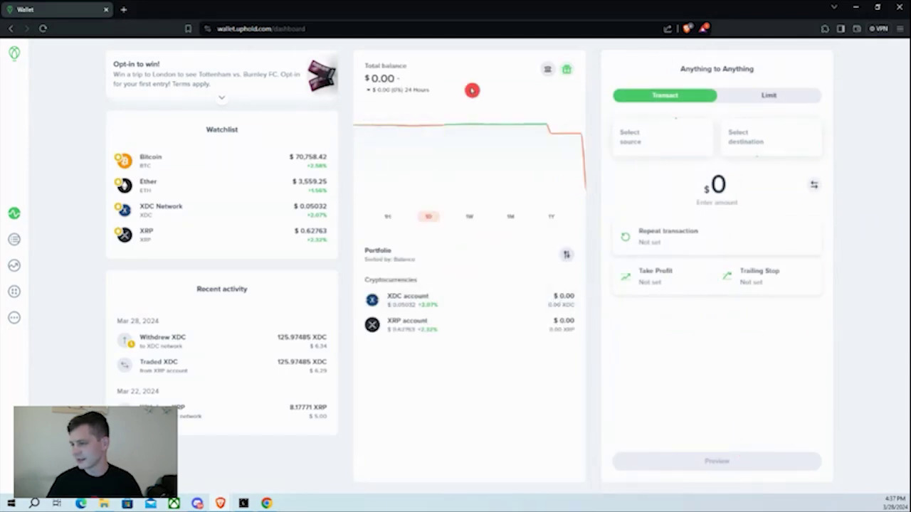
pyautogui.moveTo(321, 6); pyautogui.dragTo(555, 236)
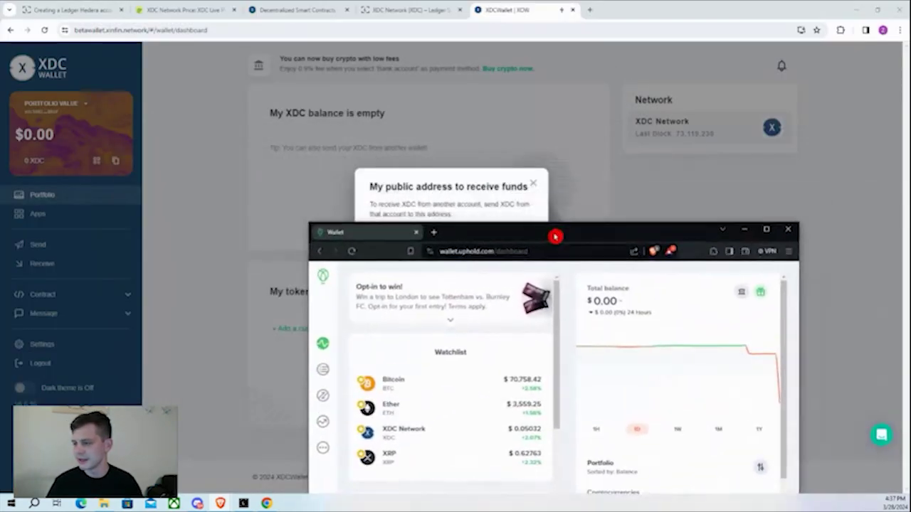
pyautogui.click(534, 183)
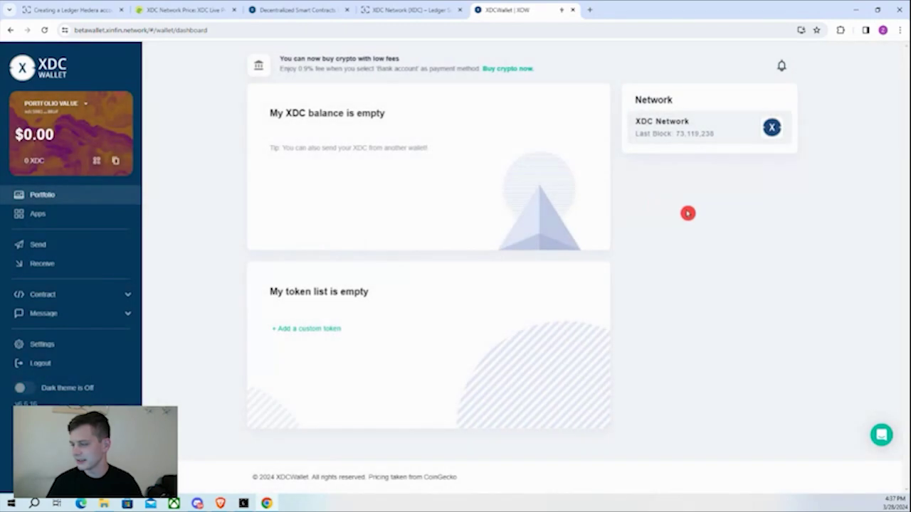
pyautogui.click(44, 30)
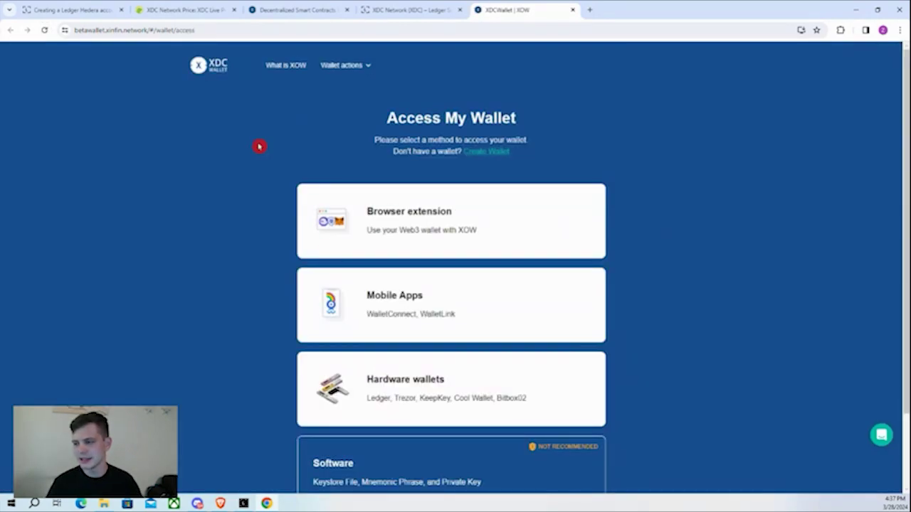
pyautogui.scroll(-3, 248, 183)
pyautogui.scroll(3, 247, 225)
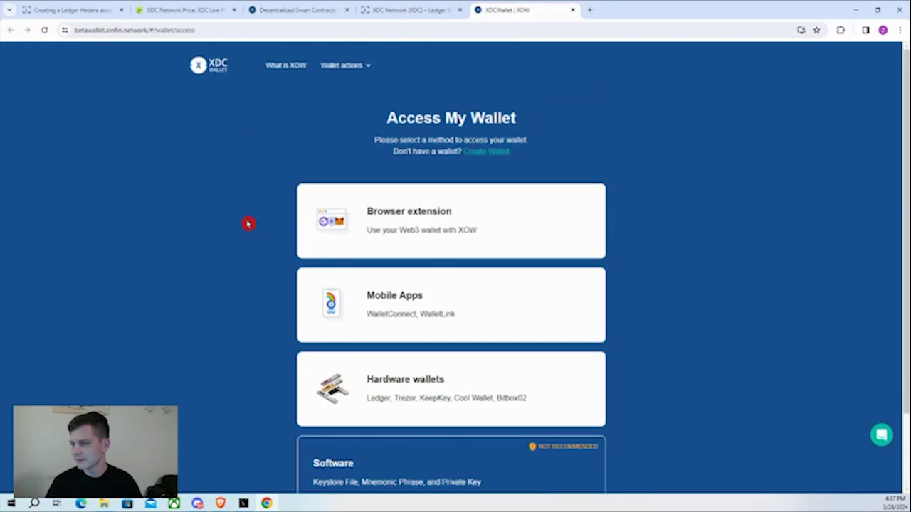
# Attempt to access XDC Wallet with a Ledger Nano S Plus connected over USB
pyautogui.click(469, 380)
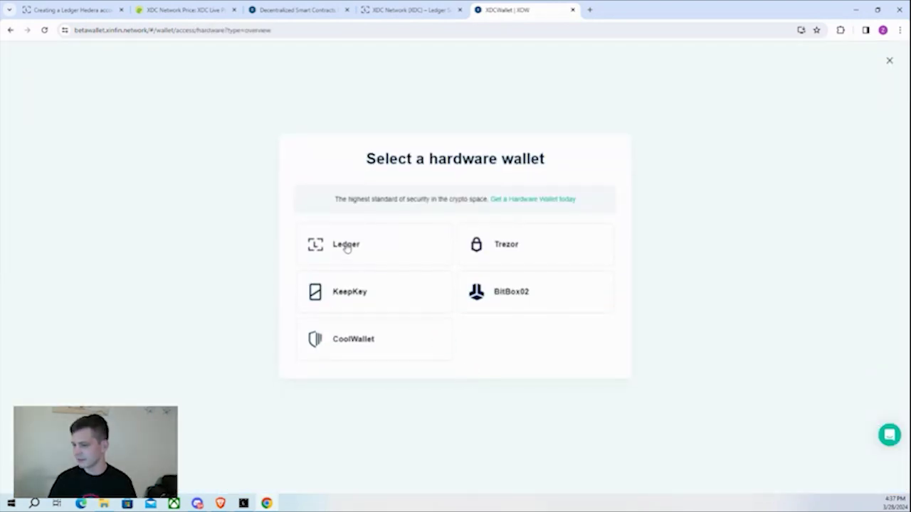
pyautogui.click(345, 245)
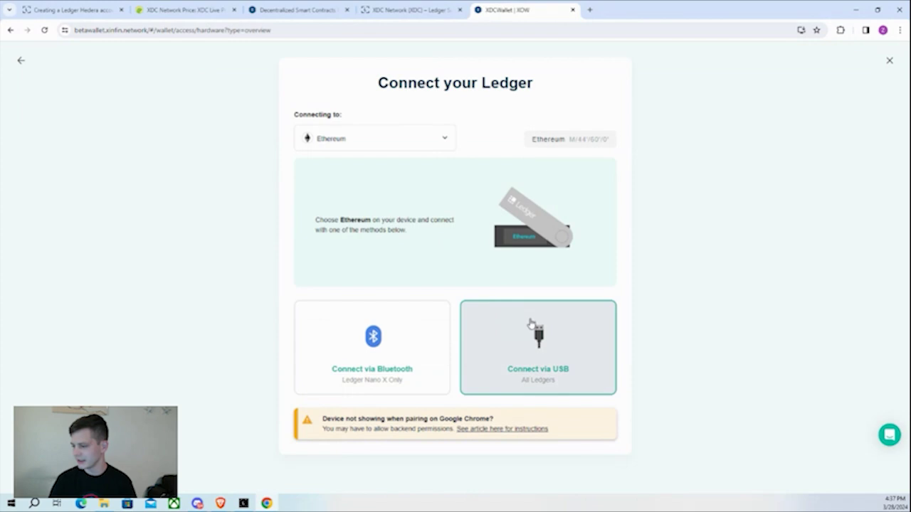
pyautogui.click(537, 361)
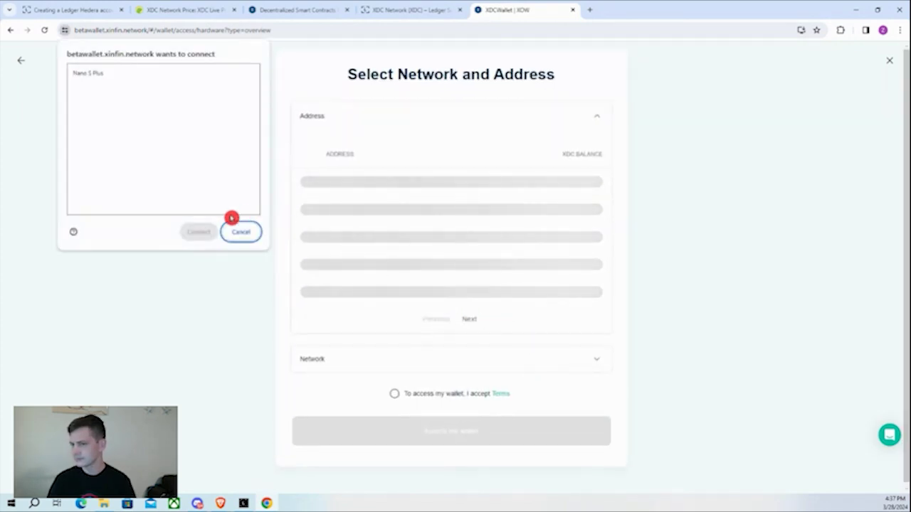
pyautogui.click(98, 77)
pyautogui.click(200, 233)
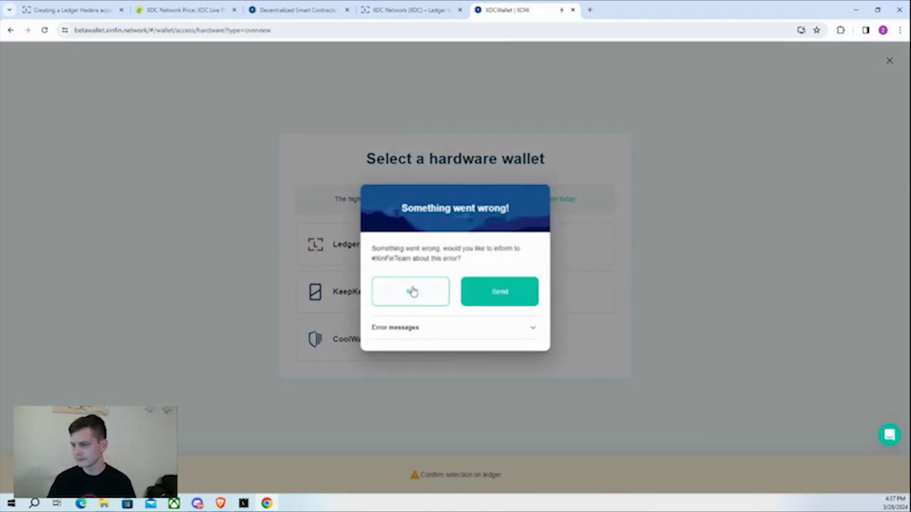
# Dismiss the connection error and retry the Ledger USB connection with XDC Network selected
pyautogui.click(464, 306)
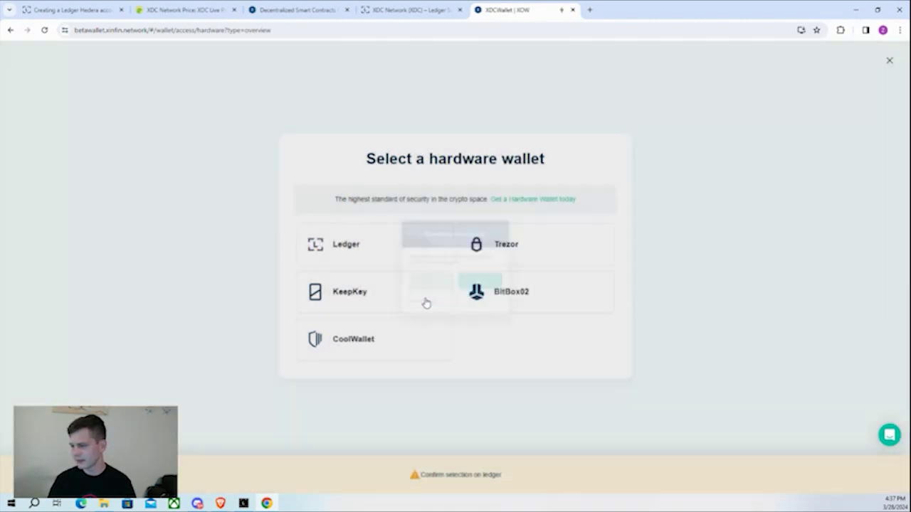
pyautogui.click(353, 247)
pyautogui.click(435, 146)
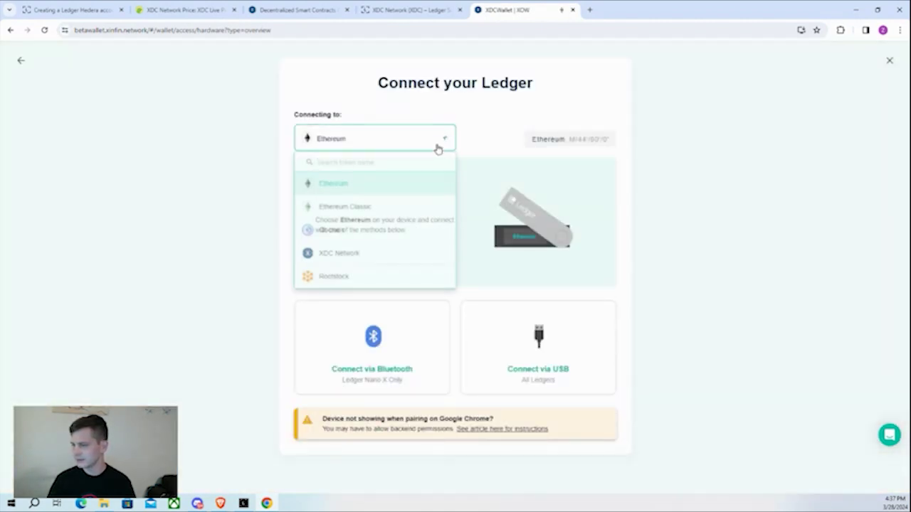
pyautogui.click(349, 255)
pyautogui.click(559, 348)
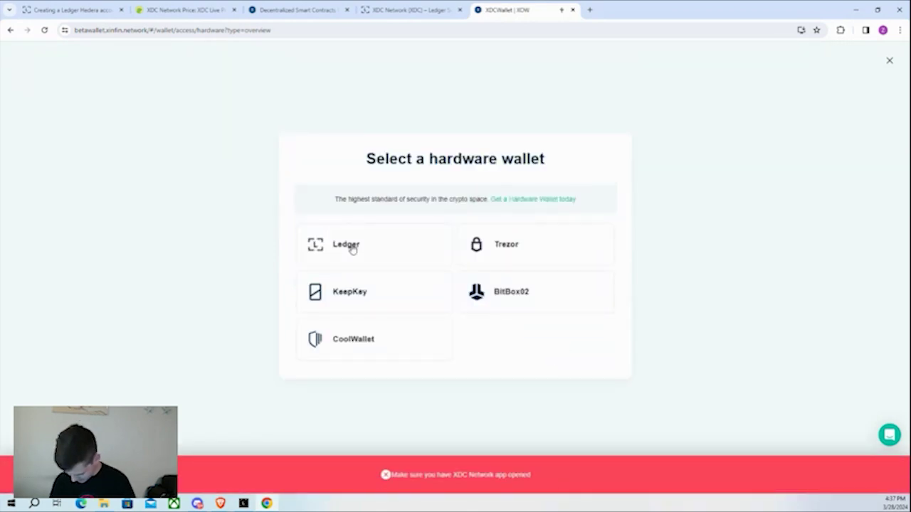
# Connect the Ledger over USB, keep address 0, accept the terms, and open the 105.3027 XDC wallet
pyautogui.click(353, 217)
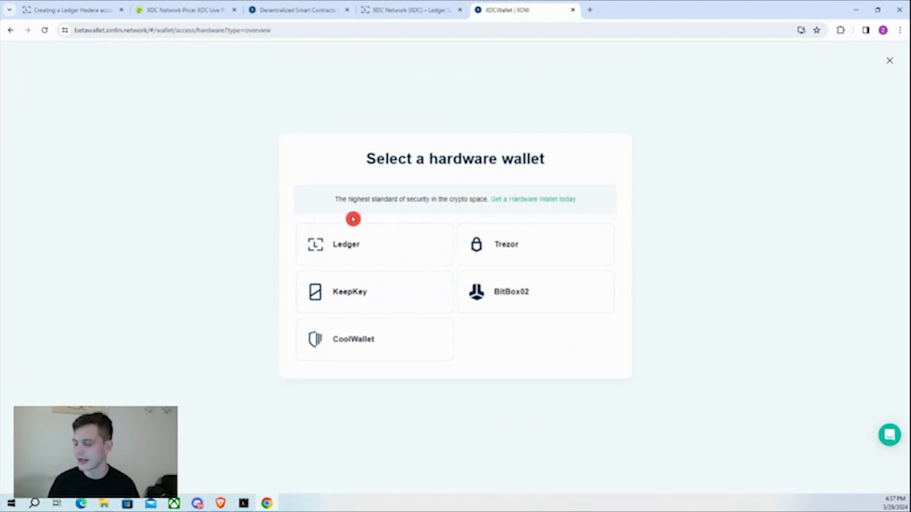
pyautogui.click(352, 246)
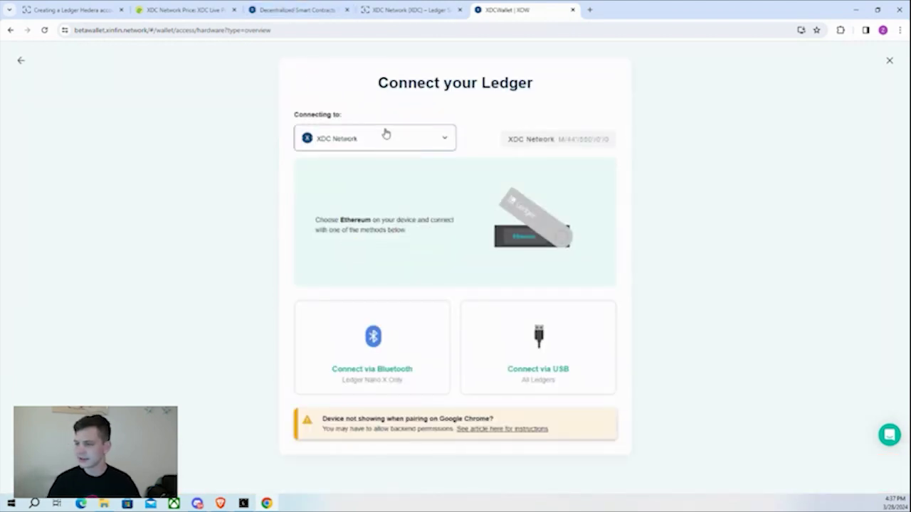
pyautogui.click(381, 155)
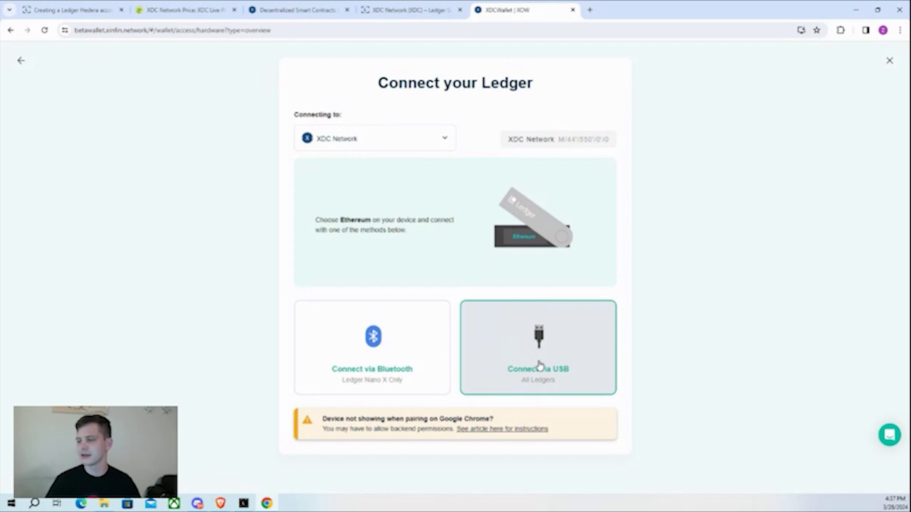
pyautogui.click(539, 365)
pyautogui.click(379, 297)
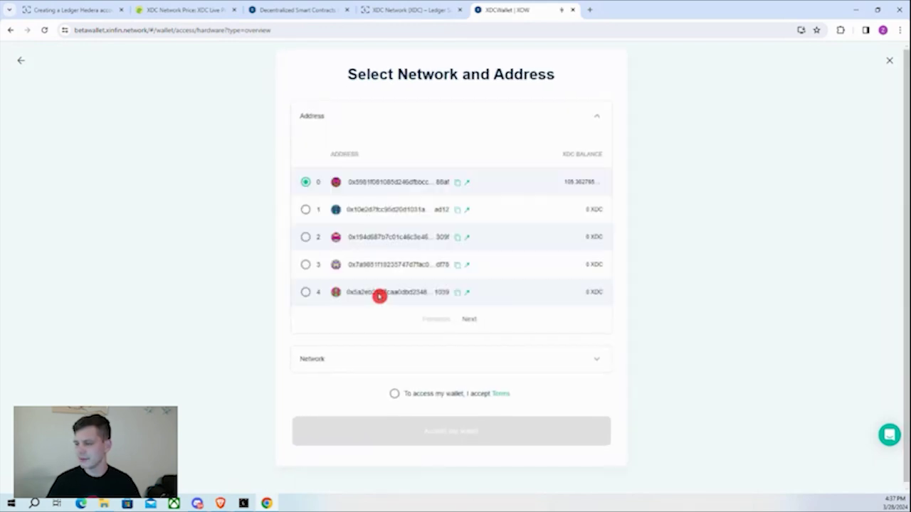
pyautogui.click(394, 394)
pyautogui.click(486, 436)
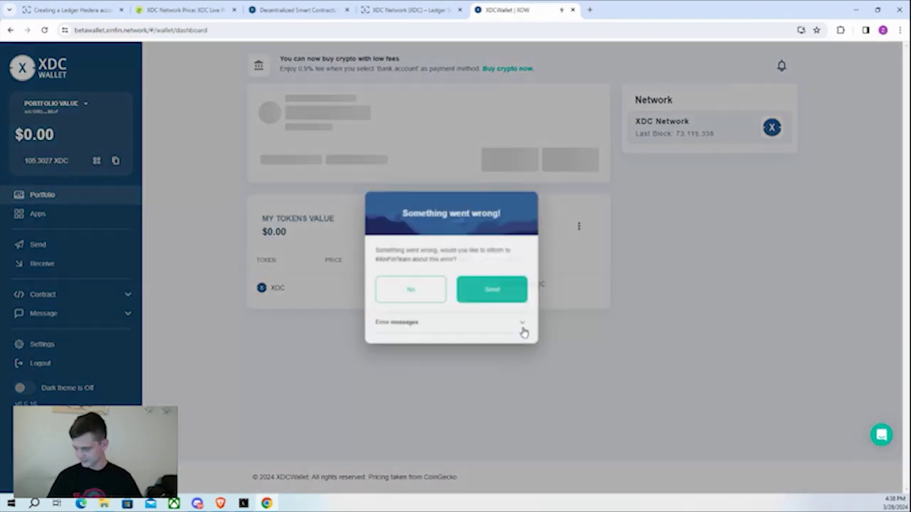
pyautogui.click(410, 302)
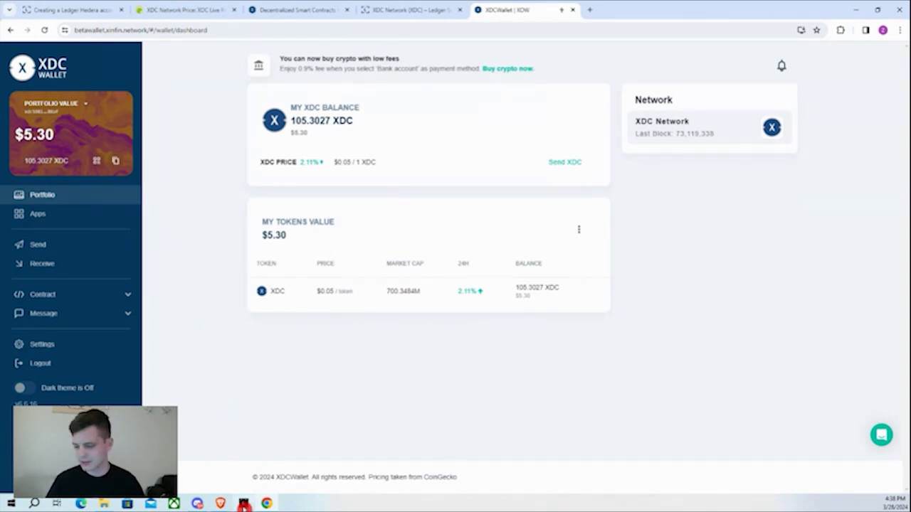
pyautogui.click(244, 503)
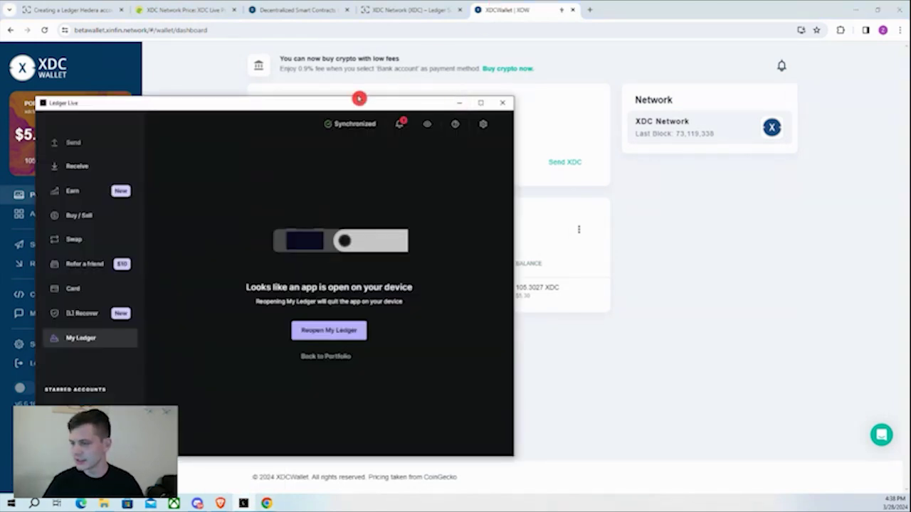
pyautogui.moveTo(367, 96); pyautogui.dragTo(567, 88)
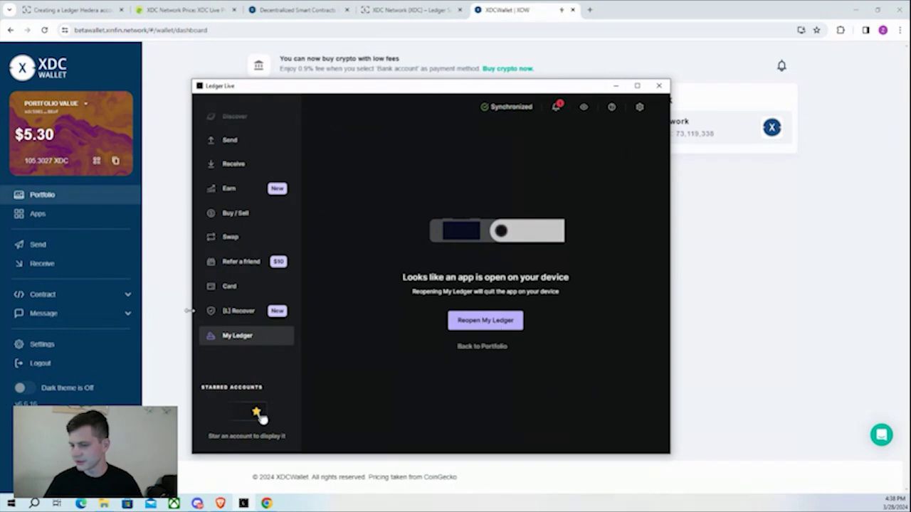
pyautogui.scroll(3, 257, 220)
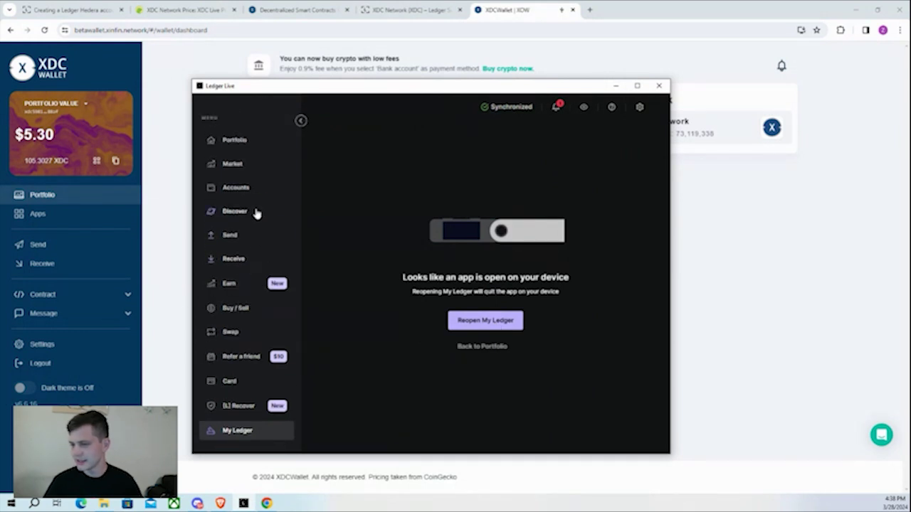
pyautogui.click(245, 189)
pyautogui.scroll(-3, 496, 262)
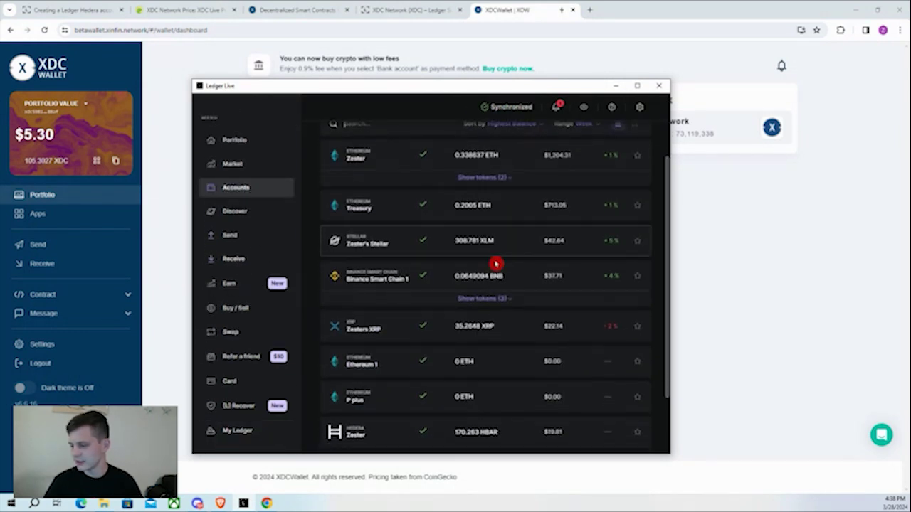
pyautogui.scroll(3, 496, 278)
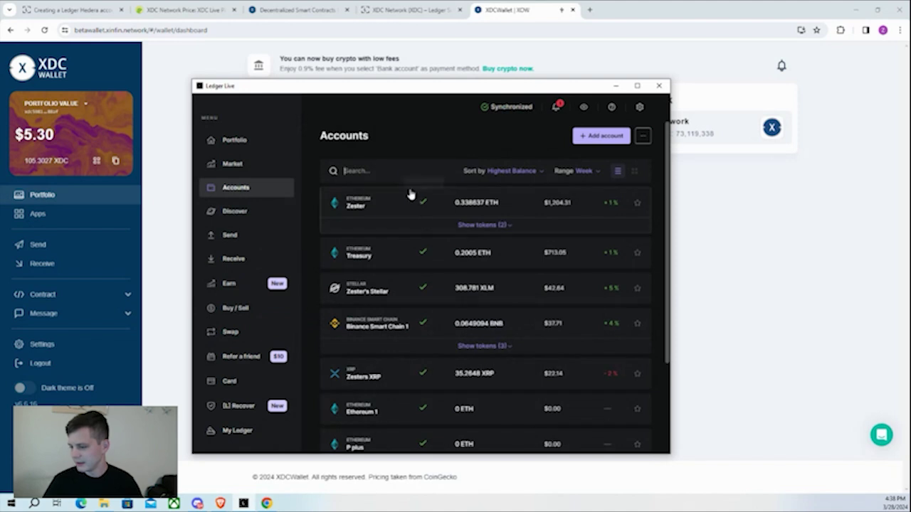
pyautogui.click(601, 135)
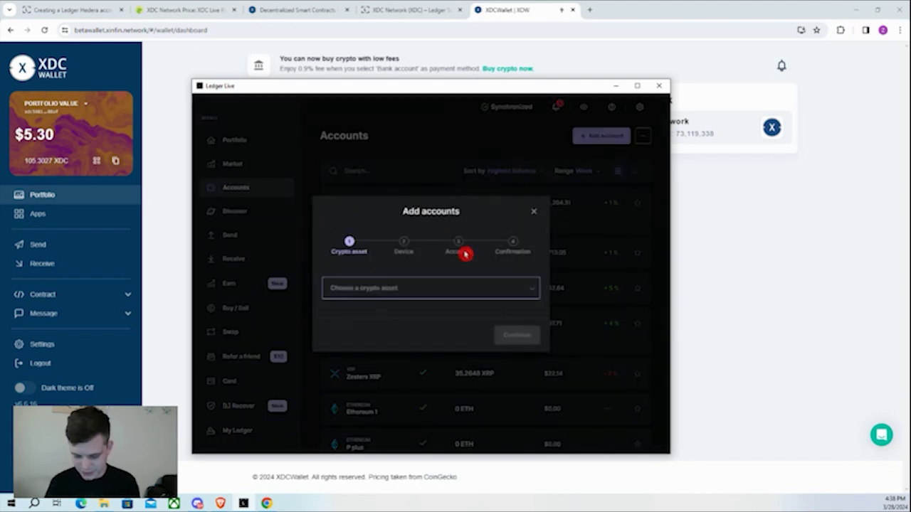
pyautogui.write('xdc')
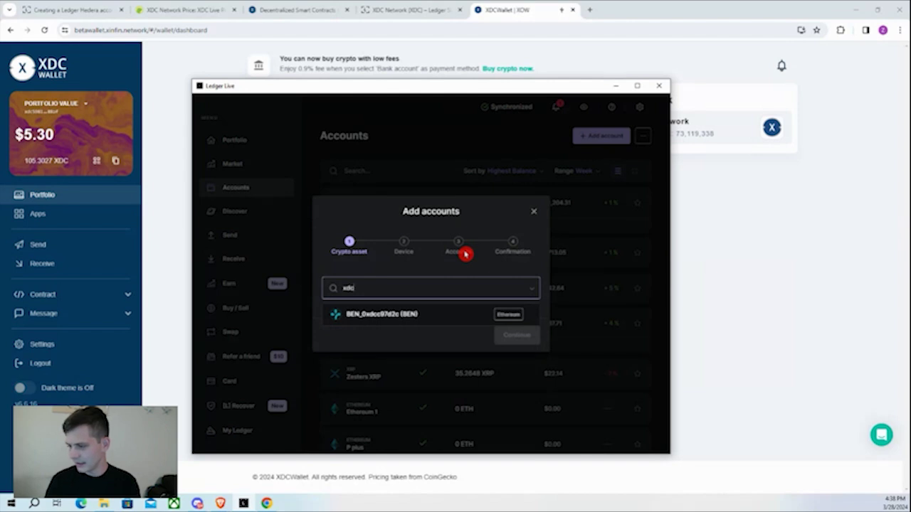
pyautogui.press('BackSpace')
pyautogui.press('BackSpace')
pyautogui.press('BackSpace')
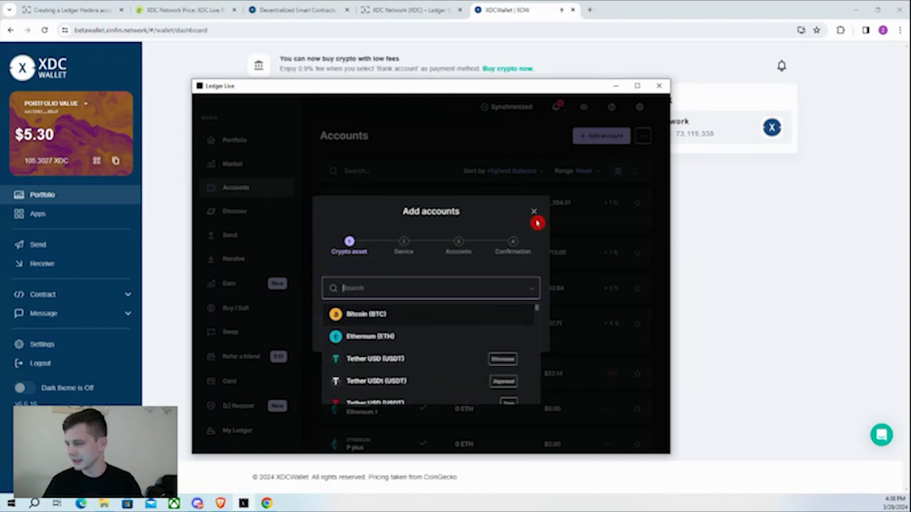
pyautogui.click(535, 219)
pyautogui.click(535, 212)
pyautogui.scroll(-3, 235, 335)
pyautogui.click(241, 337)
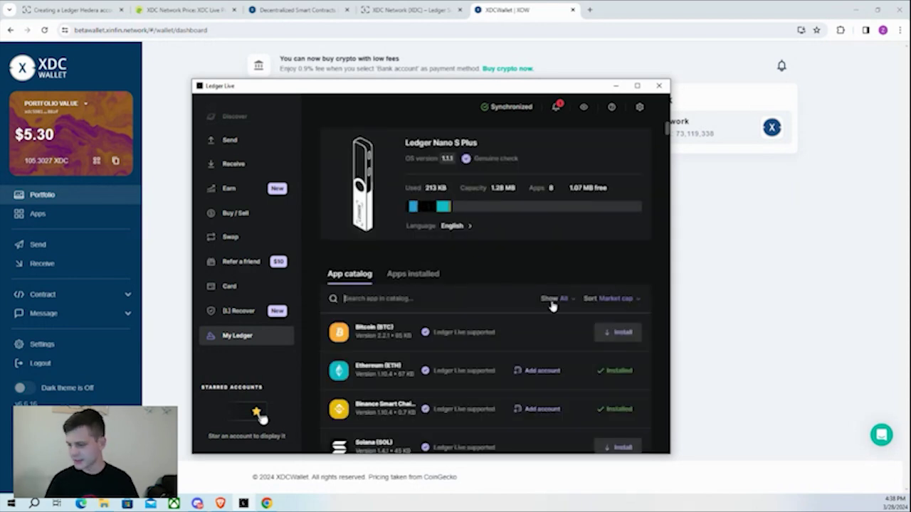
pyautogui.write('xdc')
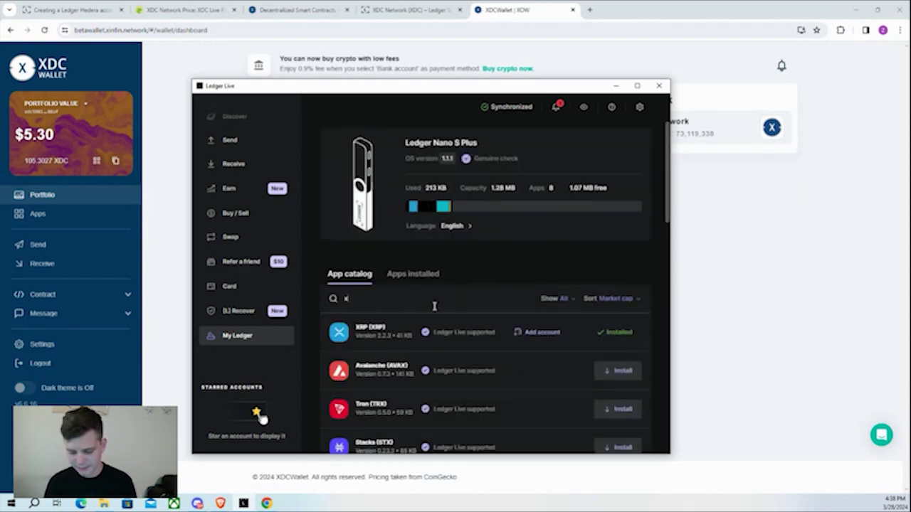
pyautogui.click(439, 334)
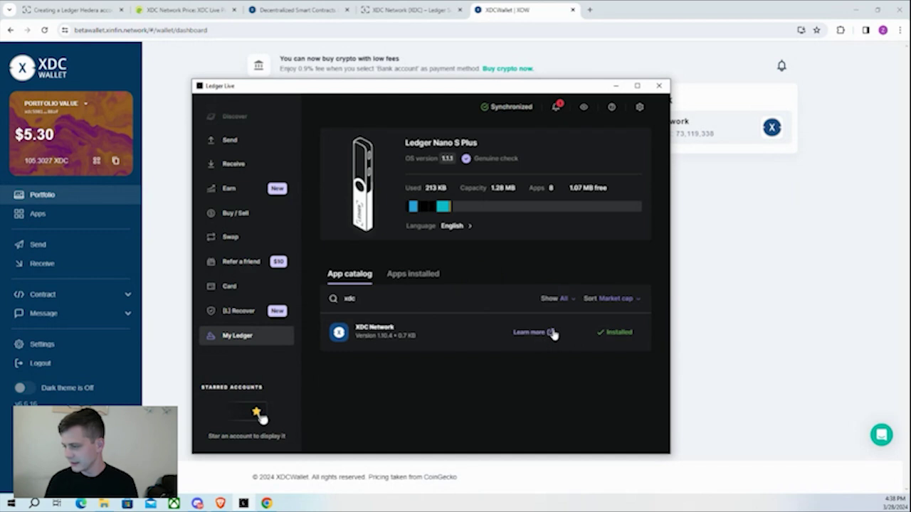
pyautogui.click(526, 332)
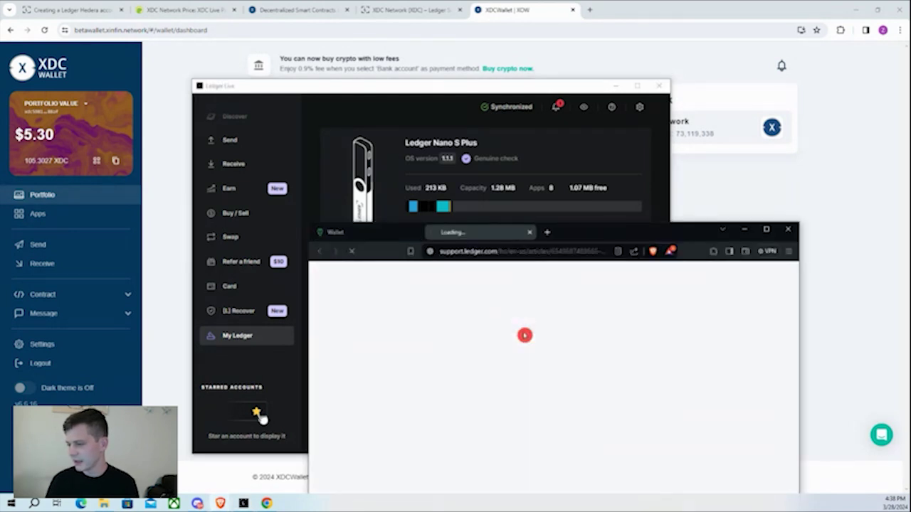
pyautogui.click(341, 250)
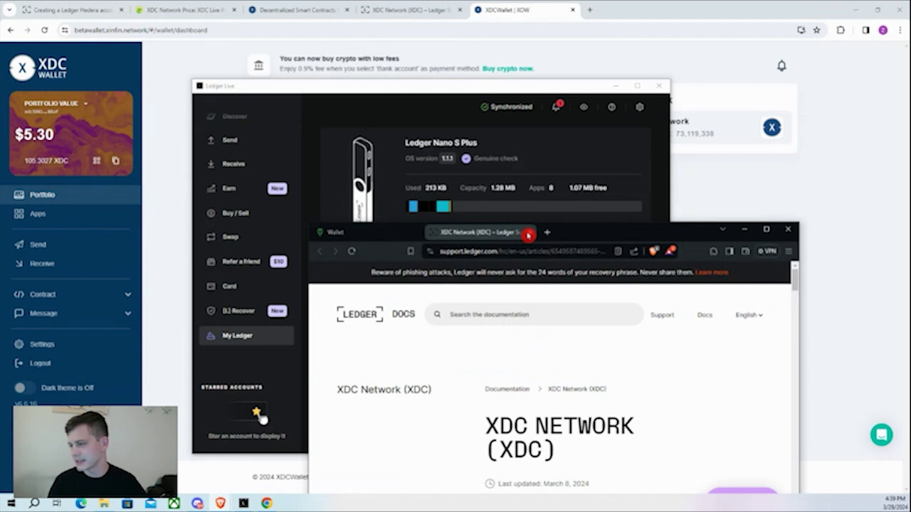
pyautogui.click(528, 235)
pyautogui.click(848, 194)
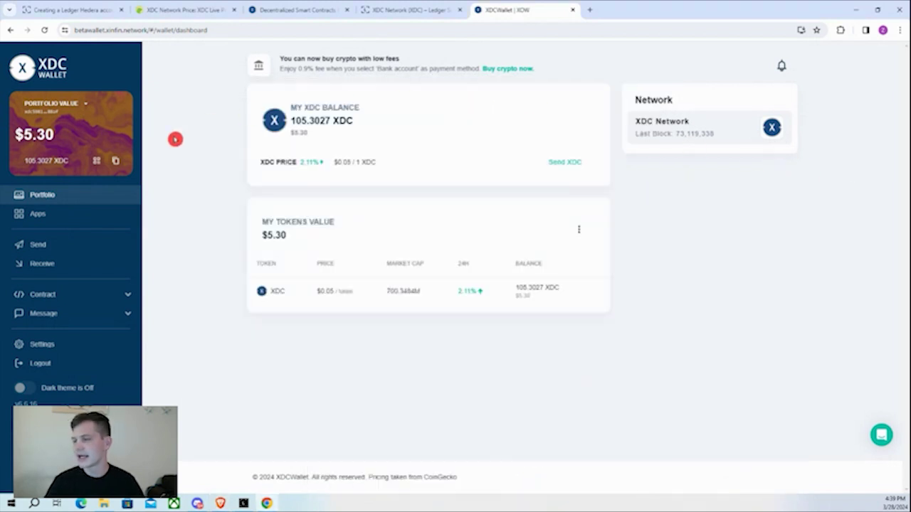
# View the portfolio overview, then return from Ledger Live to the XDC Wallet dashboard
pyautogui.click(55, 190)
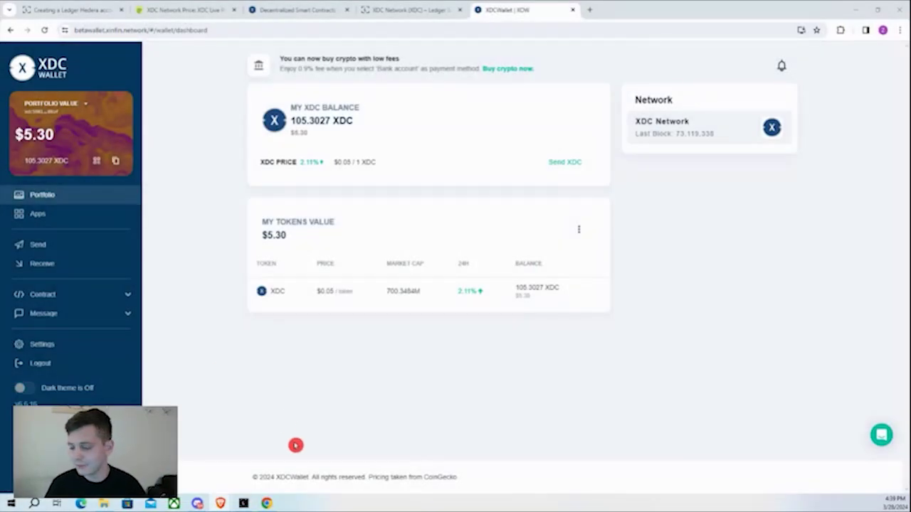
pyautogui.click(243, 502)
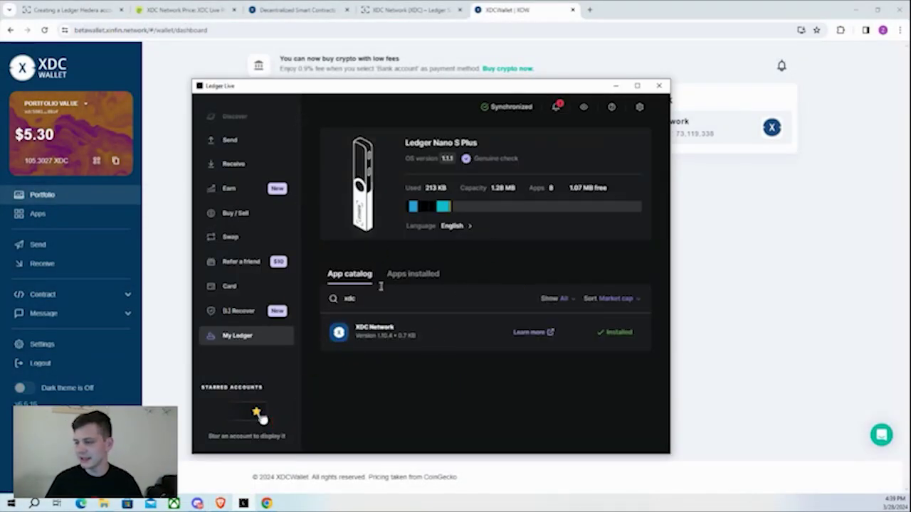
pyautogui.click(167, 278)
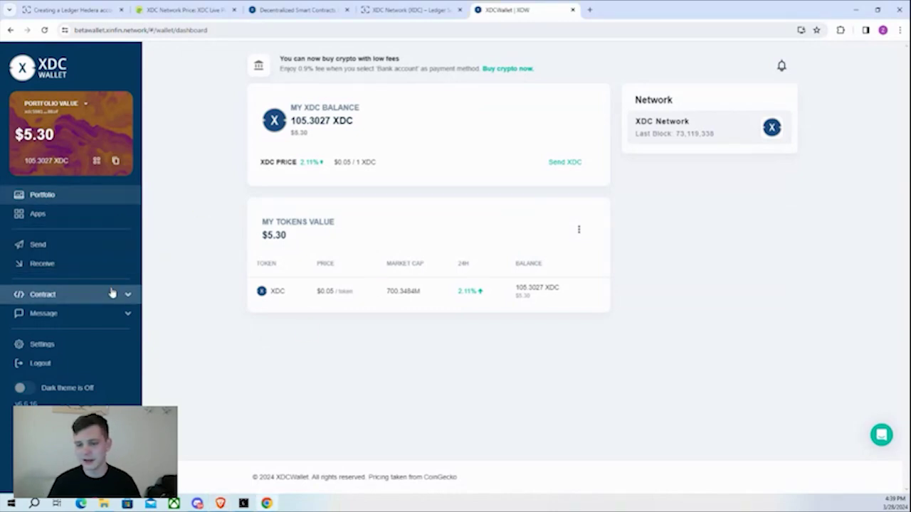
# Open the XDC Send form, briefly viewing and closing the public receive address
pyautogui.click(47, 244)
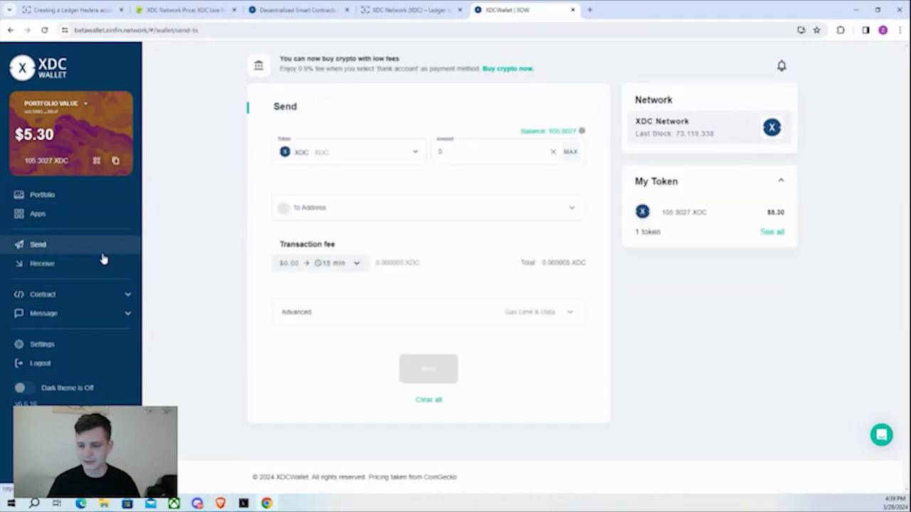
pyautogui.click(60, 265)
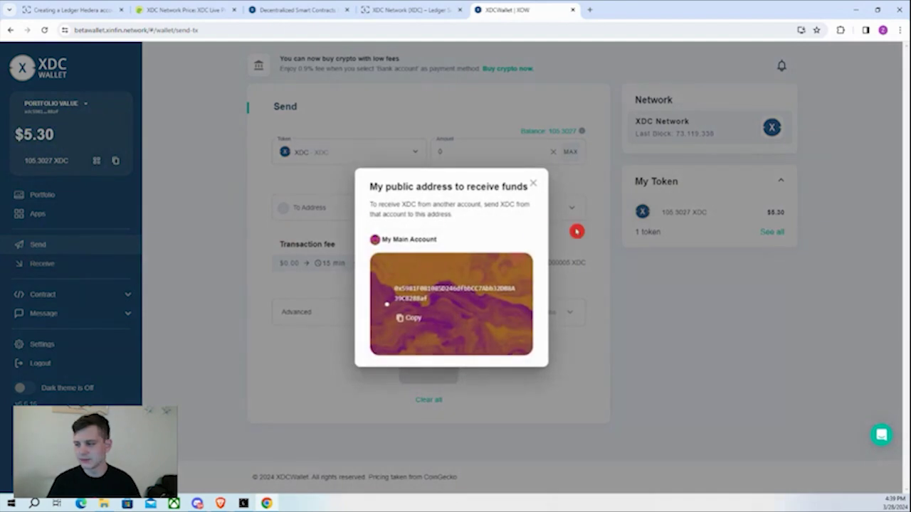
pyautogui.click(534, 185)
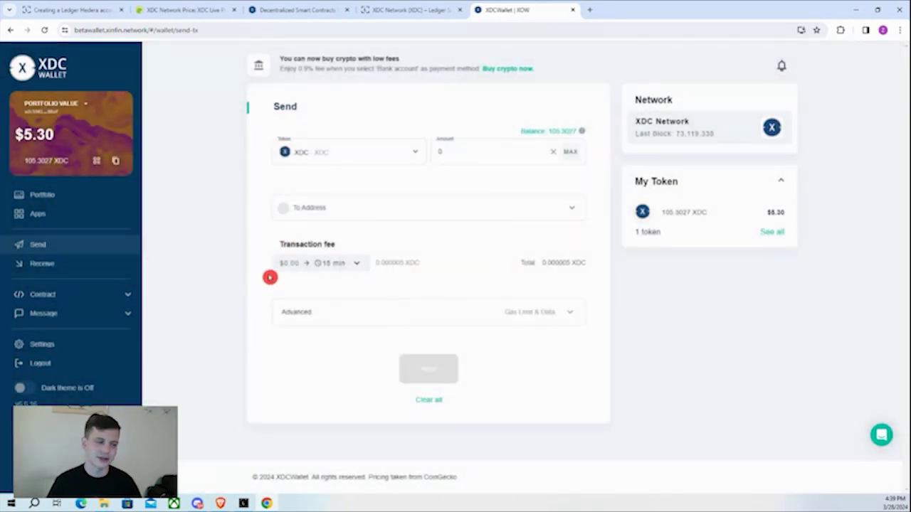